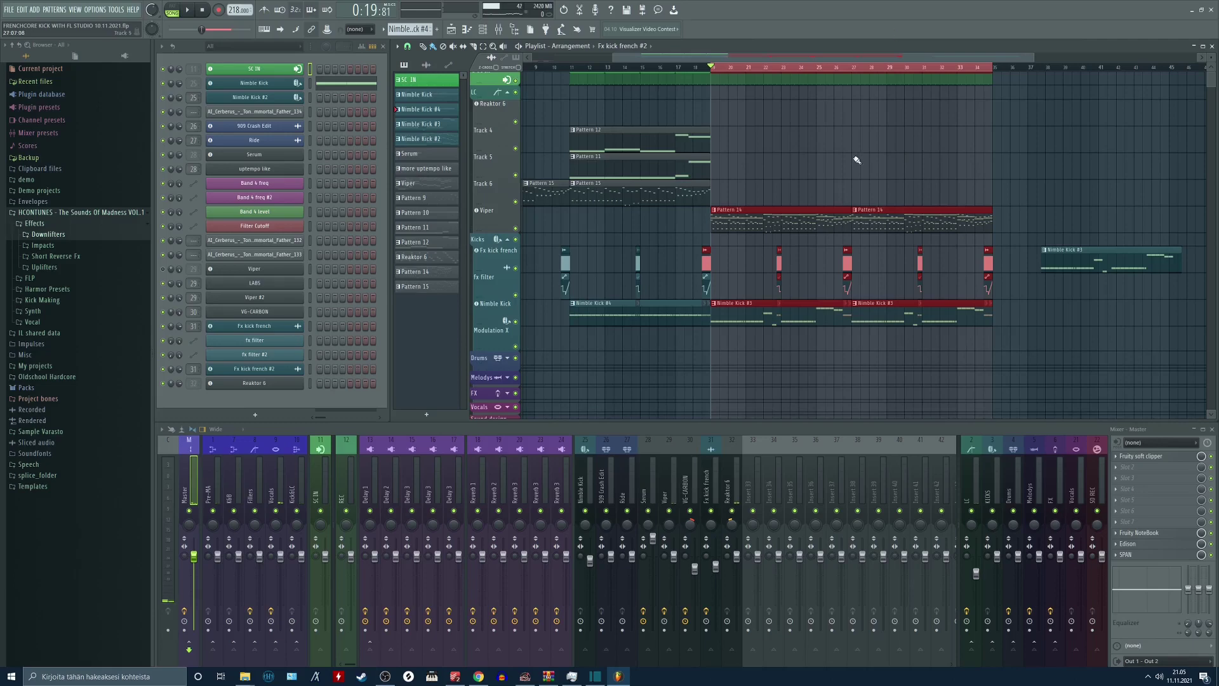
- Play the highlighted section, restart playback from bar 11, and set the playlist time selection from bar 11 to bar 19
left_click_drag(824, 166, 838, 152)
key("space")
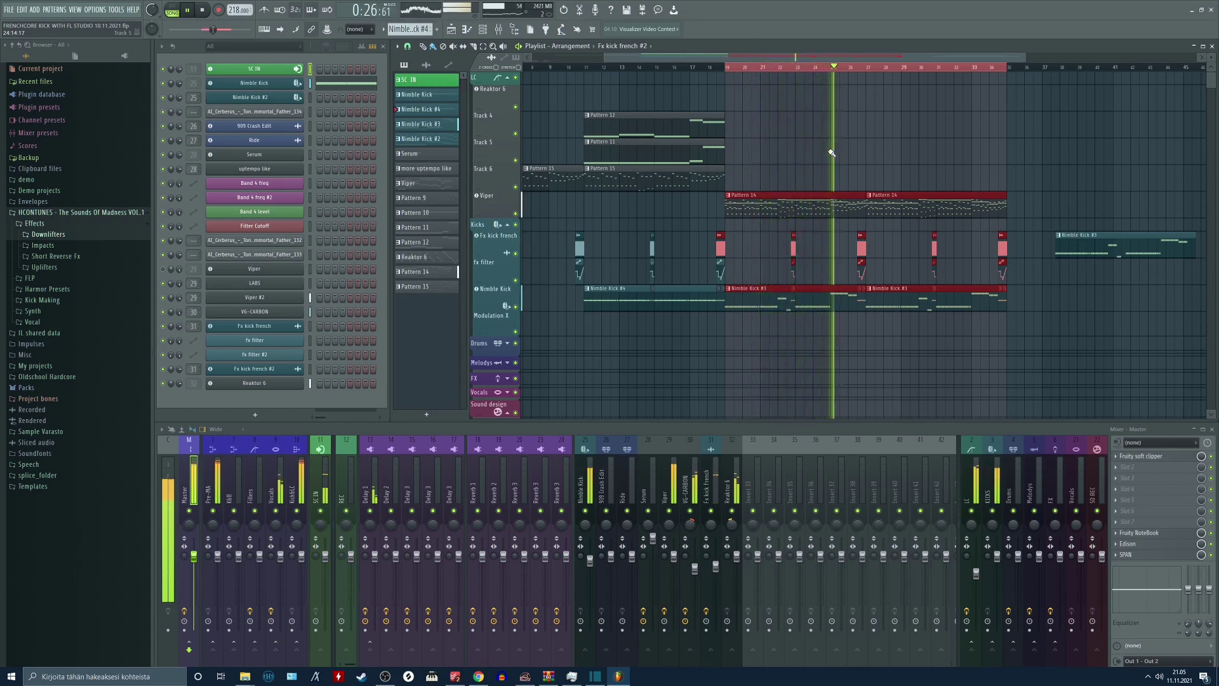
left_click(583, 67)
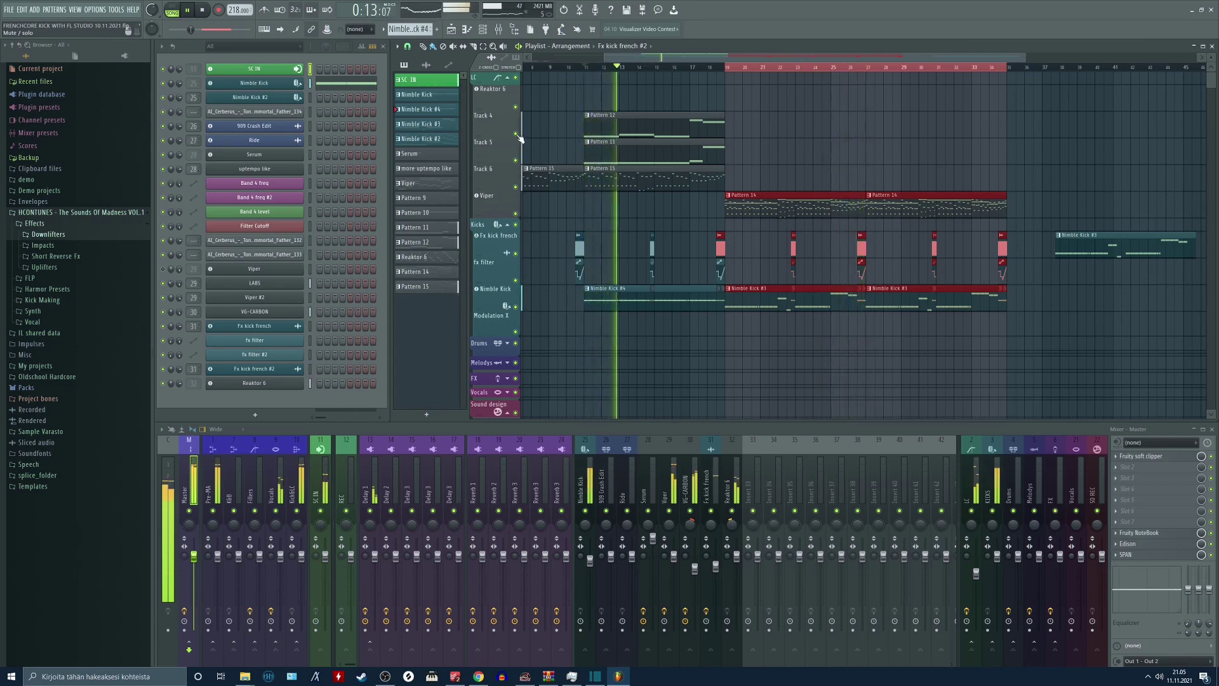
scroll(759, 242, "left", 3)
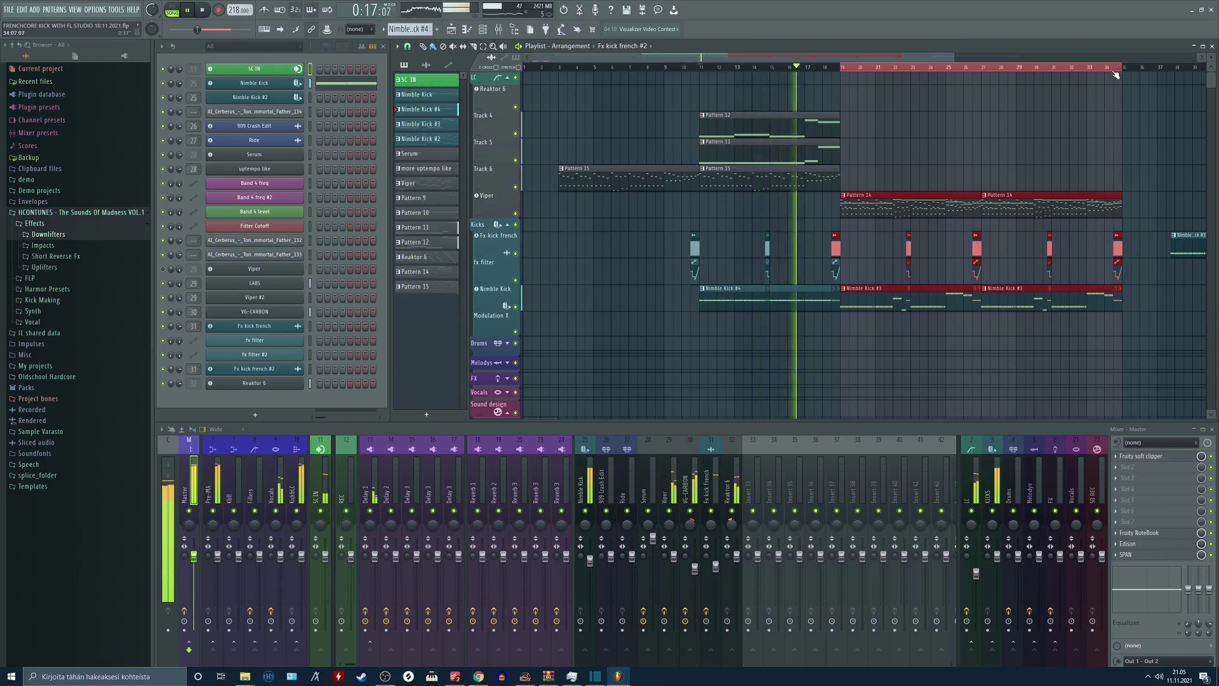
left_click_drag(1117, 72, 701, 92)
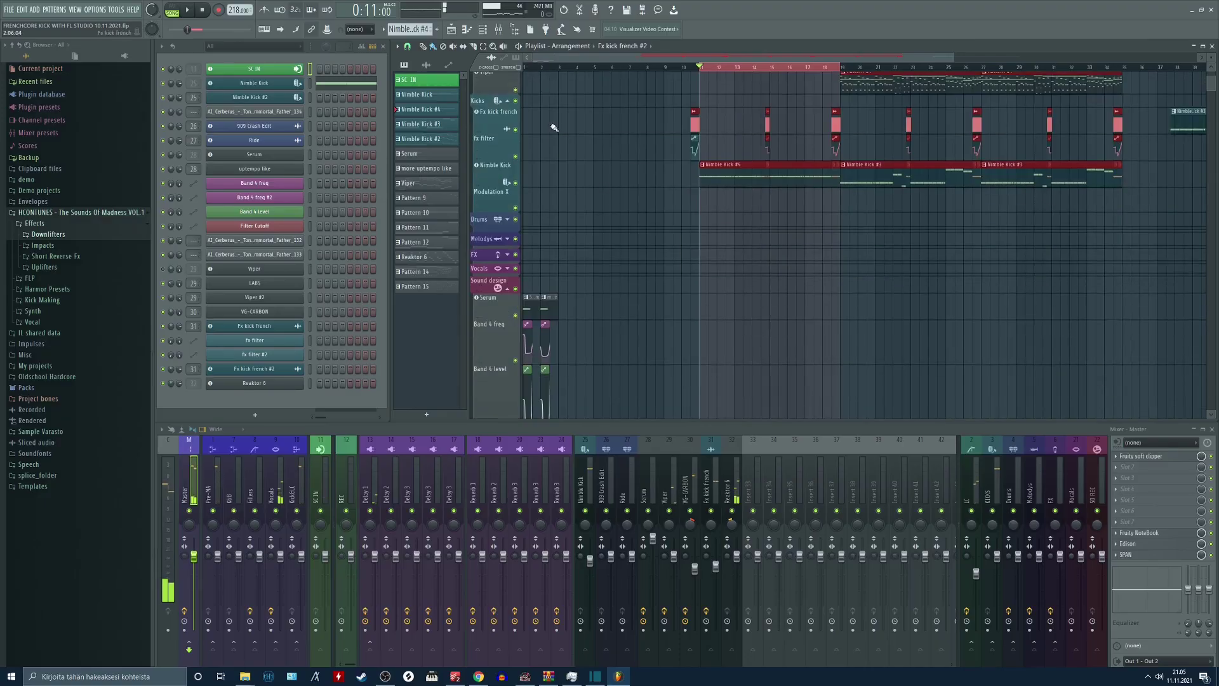
- Set the time selection over the first three quarters of bar 1 for the Sound design clips and close the Fx kick french #2 window
scroll(597, 125, "down", 1)
scroll(597, 124, "down", 1)
scroll(598, 125, "up", 4)
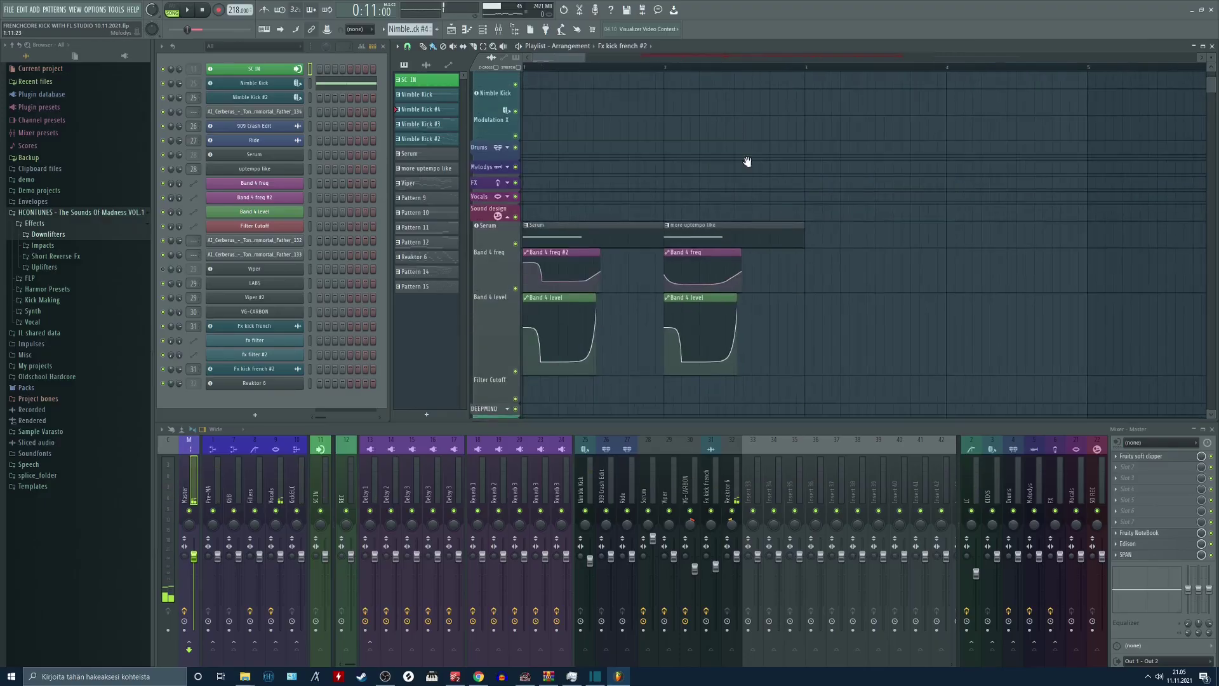
left_click(631, 74)
double_click(631, 75)
right_click(645, 81)
left_click(630, 67)
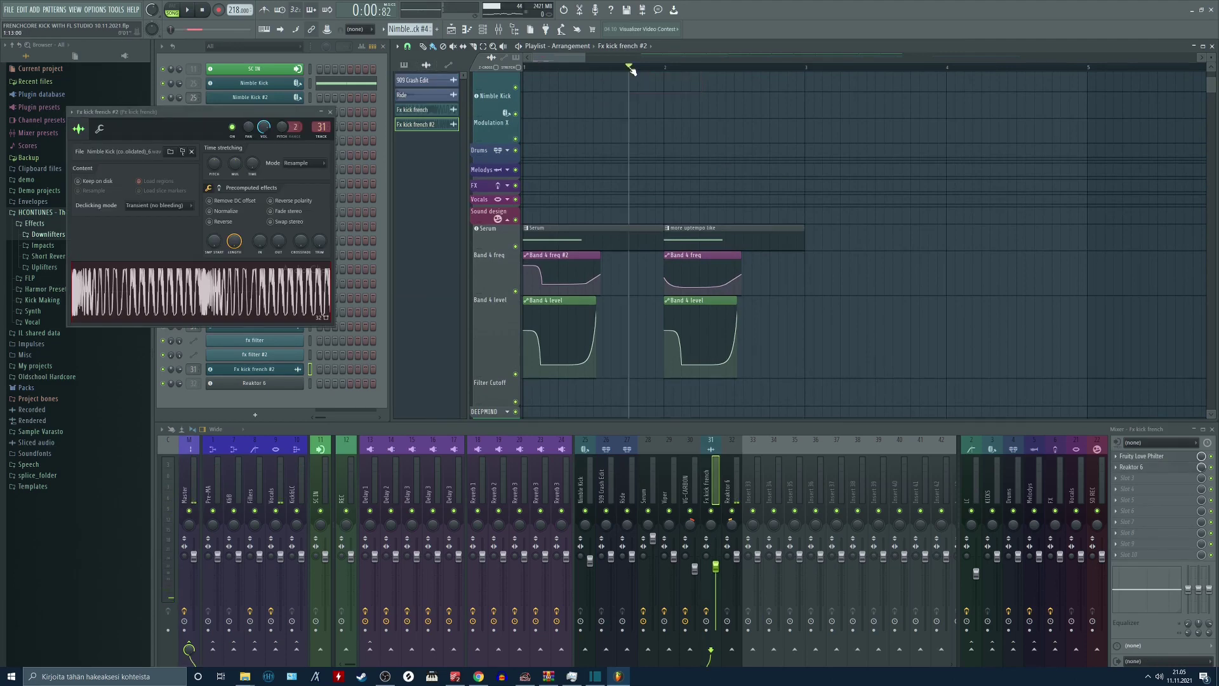
key("ctrl+a")
left_click(625, 67, "ctrl")
left_click_drag(630, 67, 523, 70)
scroll(574, 130, "down", 3)
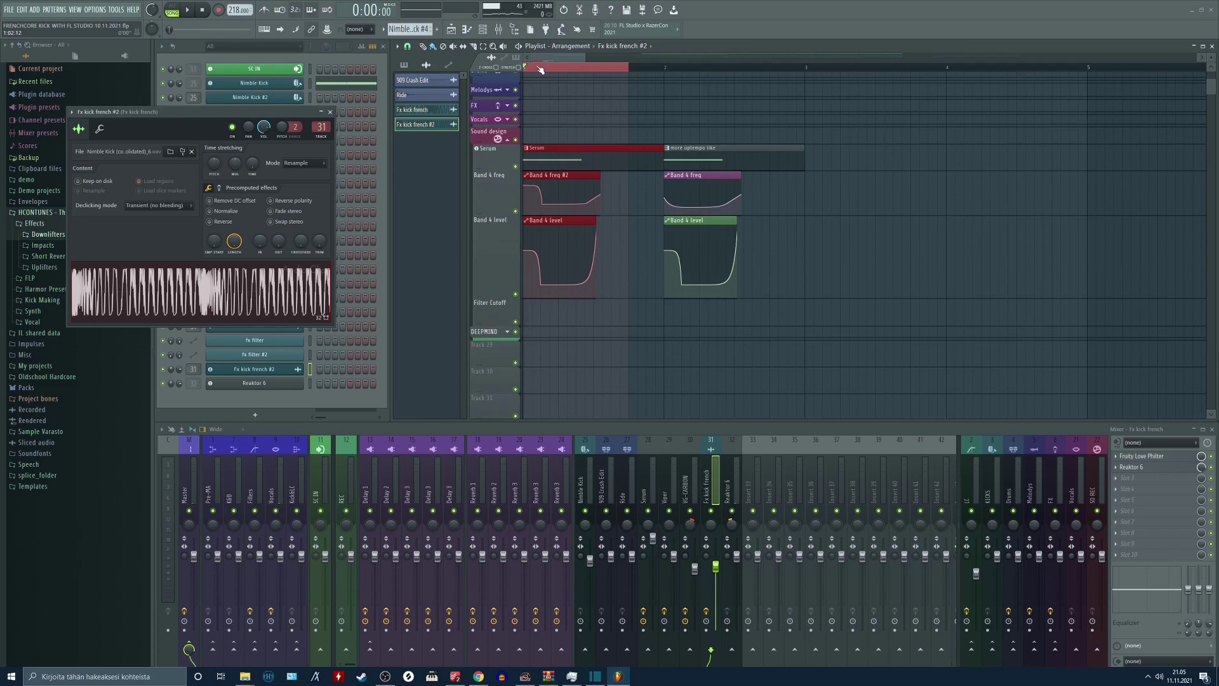
left_click(332, 112)
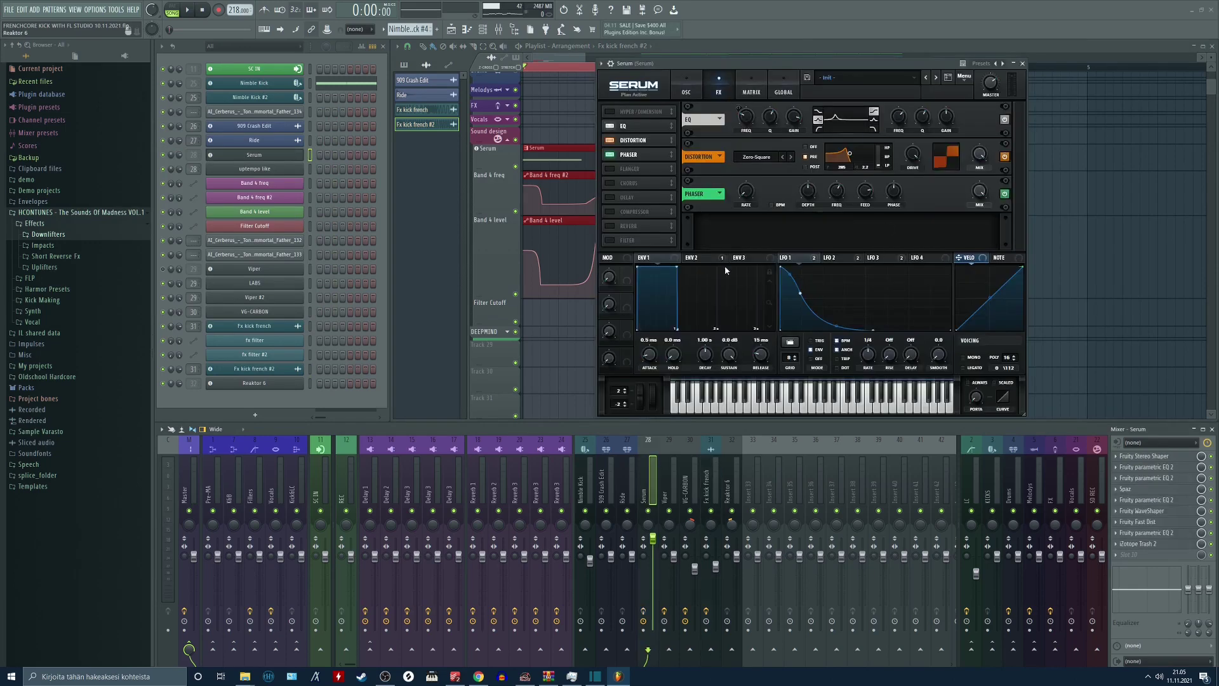
- Switch off the phaser in Serum's effects and play the selected kick with the oscillator page open
left_click(611, 155)
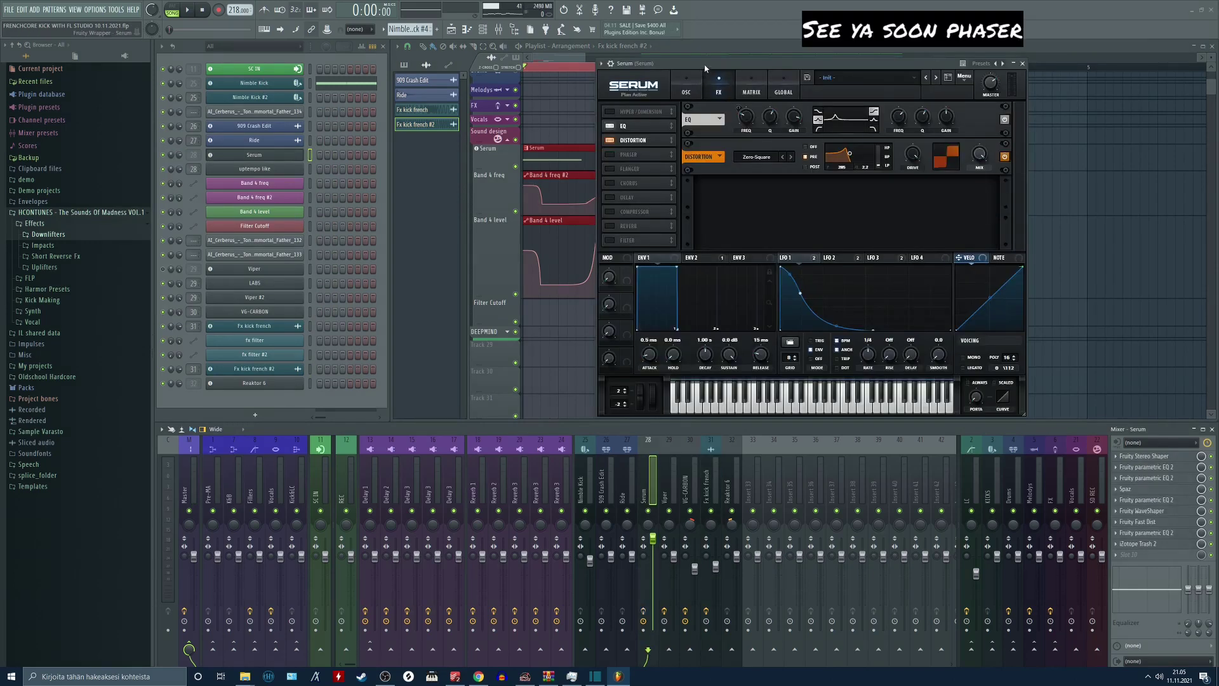
left_click_drag(704, 65, 833, 152)
left_click(588, 108)
scroll(532, 73, "up", 3)
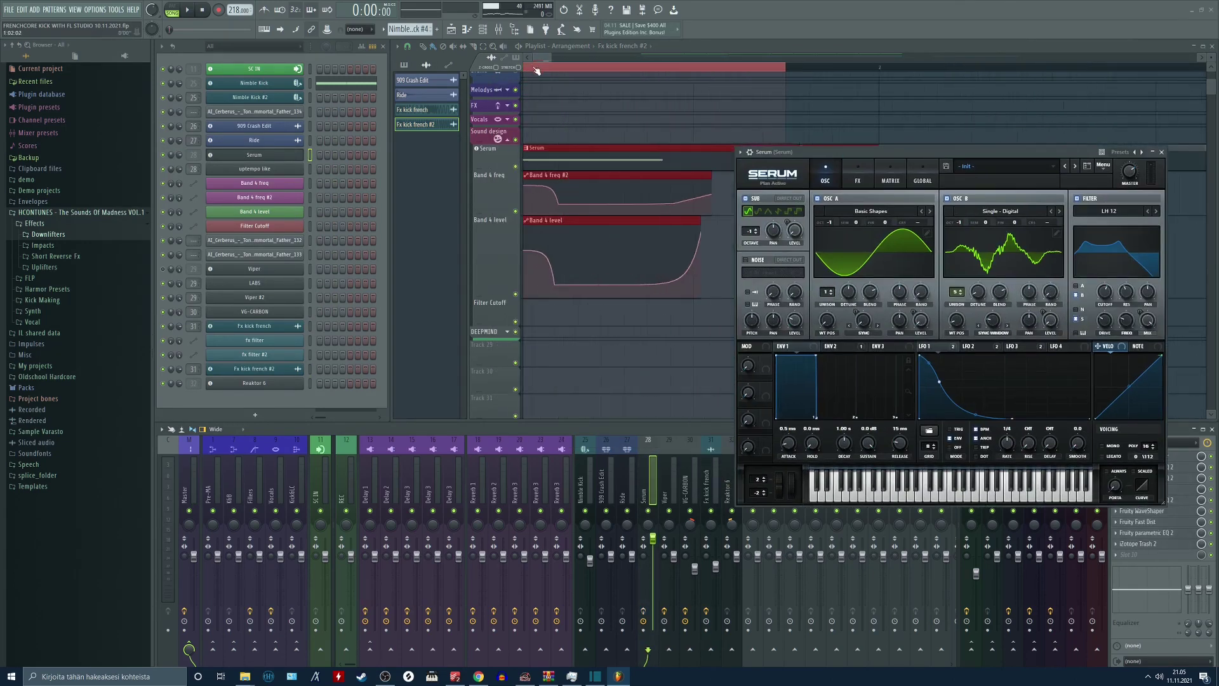
key("space")
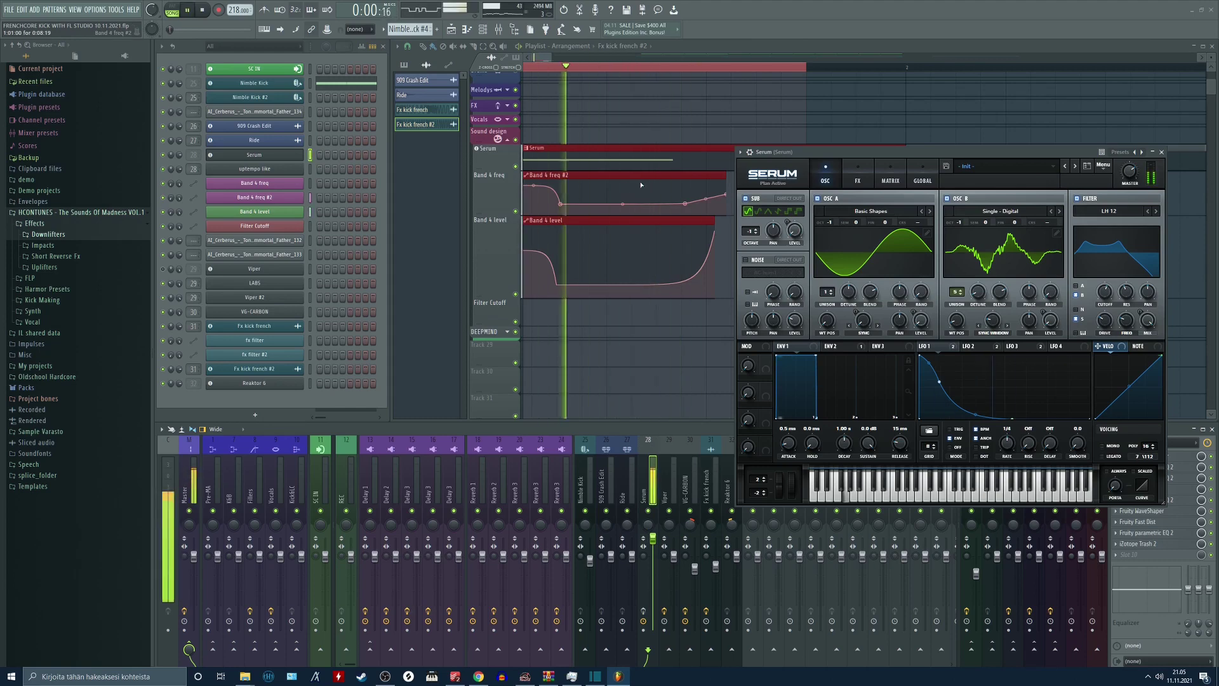
key("space")
- Examine Serum's oscillator page with the shapes and targets of Env 2, LFO 1, LFO 2 and LFO 3, glancing at the effects
left_click_drag(825, 152, 533, 130)
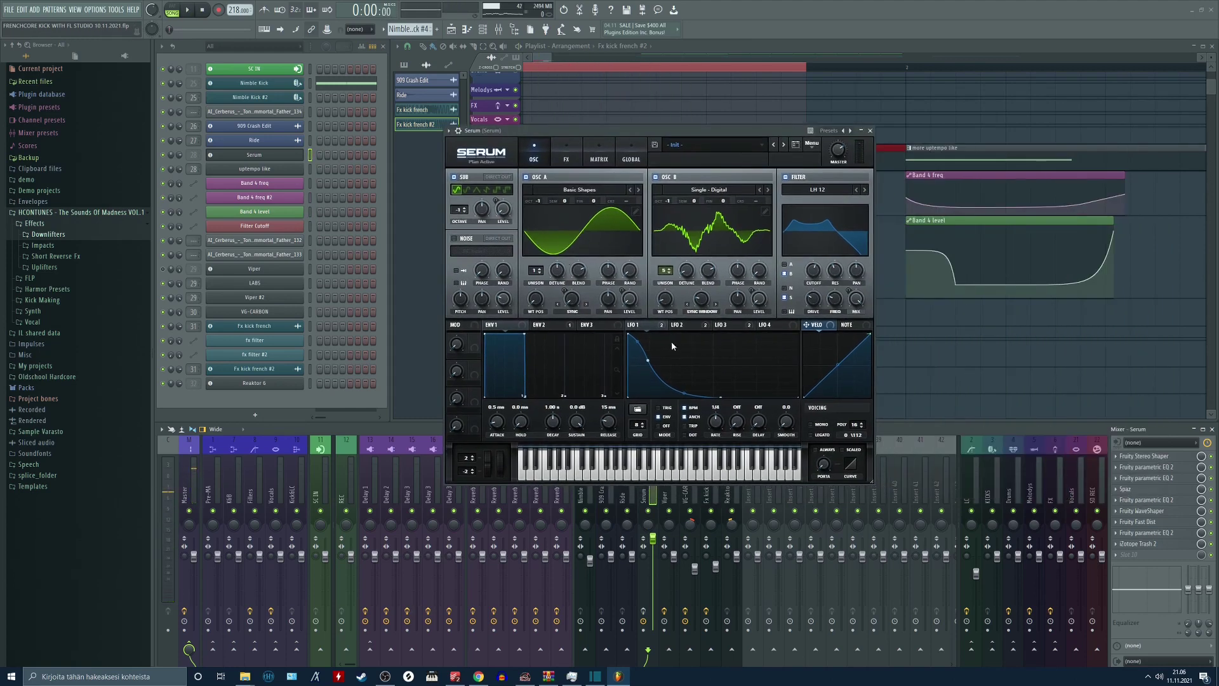
left_click(541, 324)
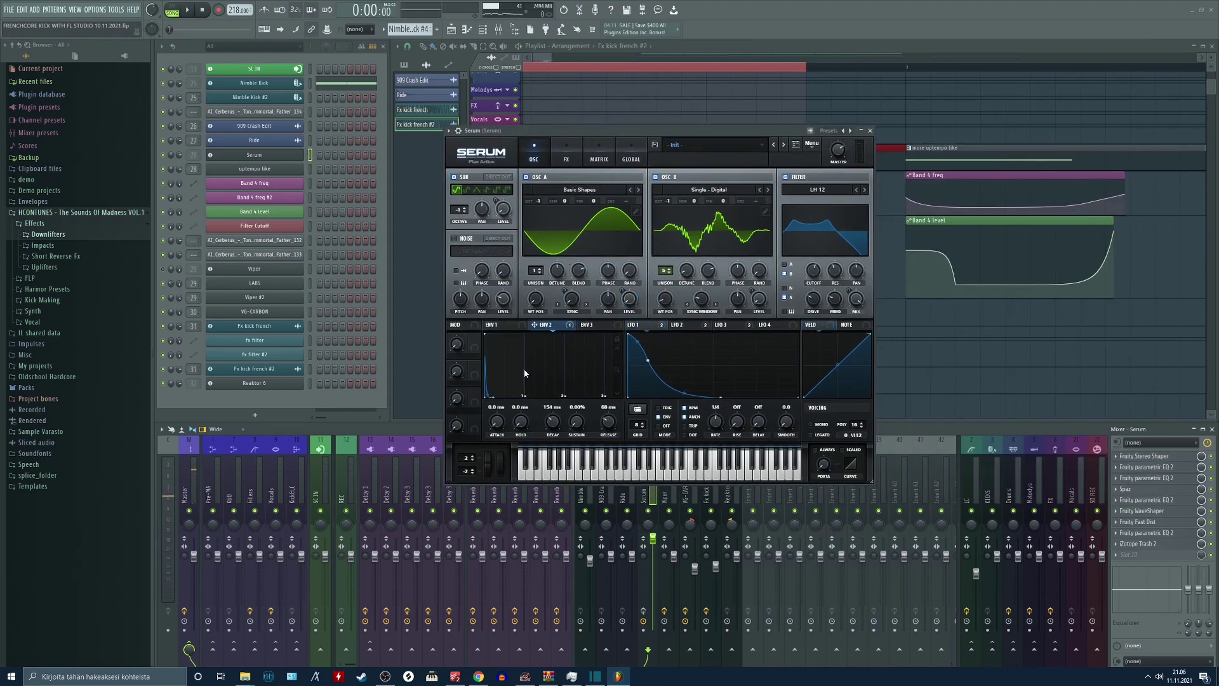
left_click(632, 325)
left_click(682, 324)
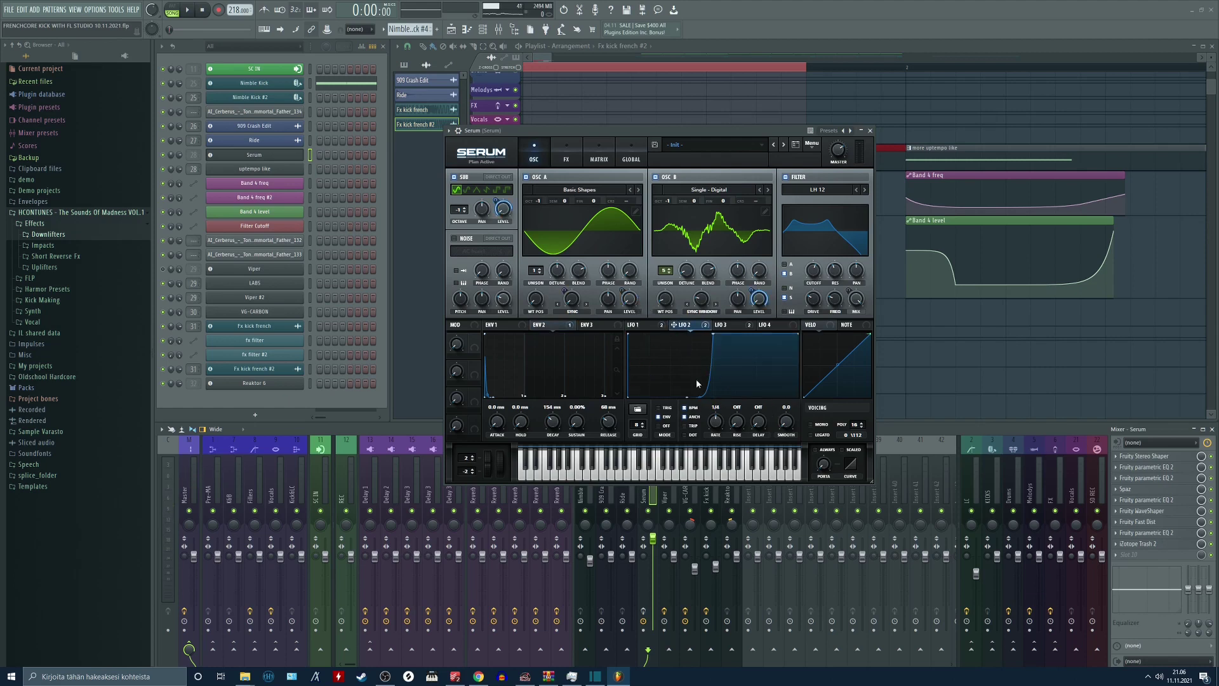
left_click(640, 325)
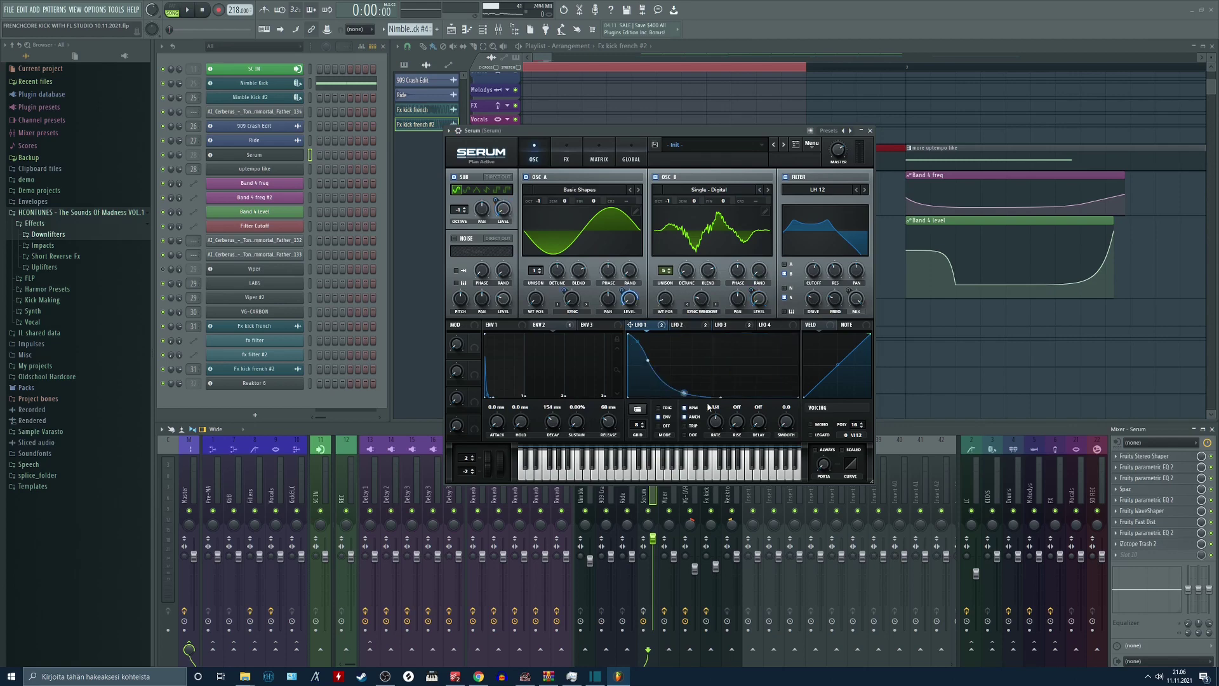
left_click(682, 325)
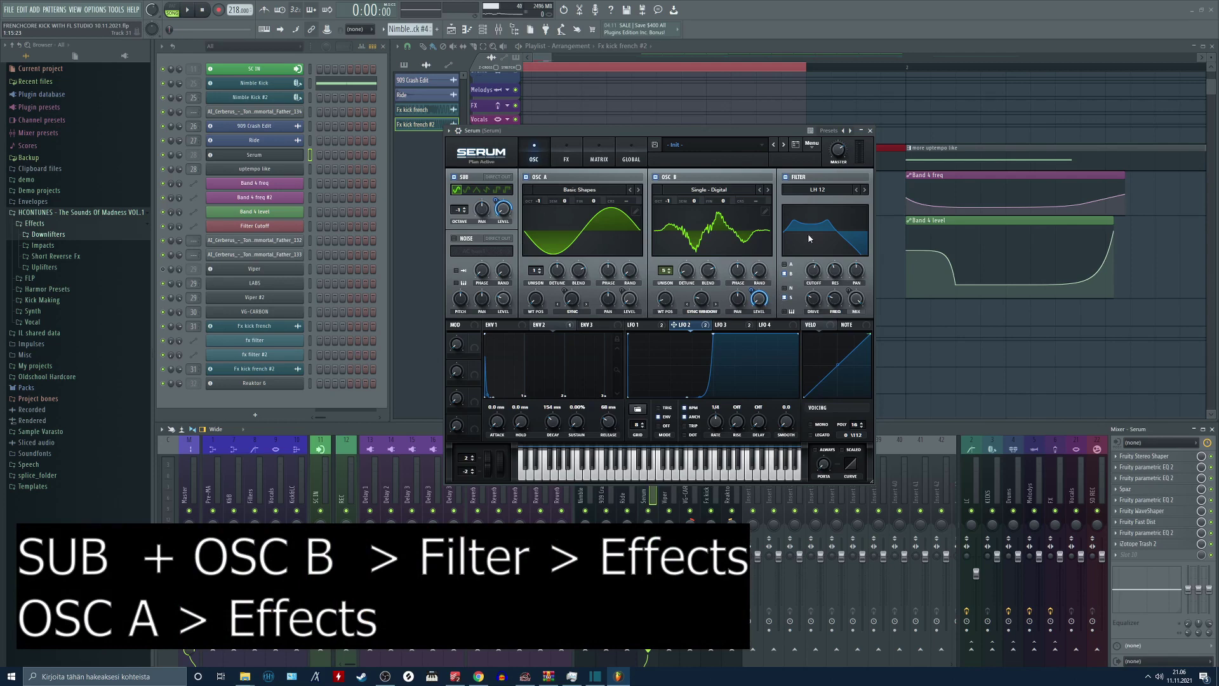
left_click_drag(644, 323, 582, 269)
left_click(566, 158)
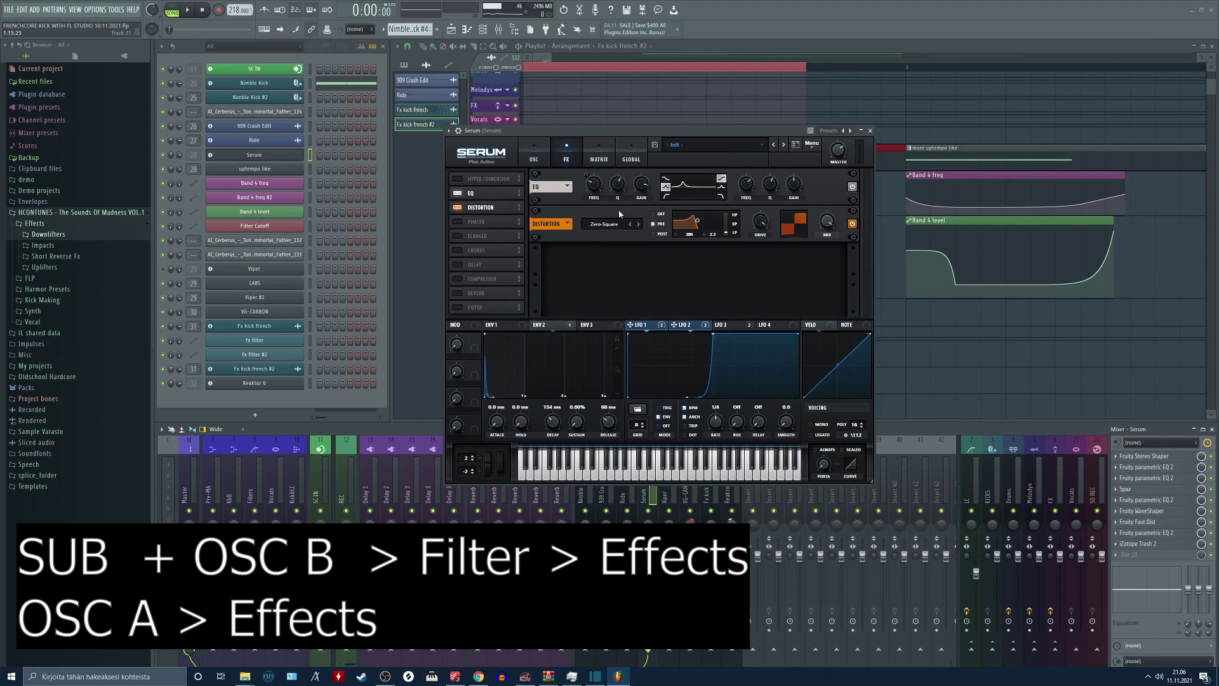
left_click(536, 155)
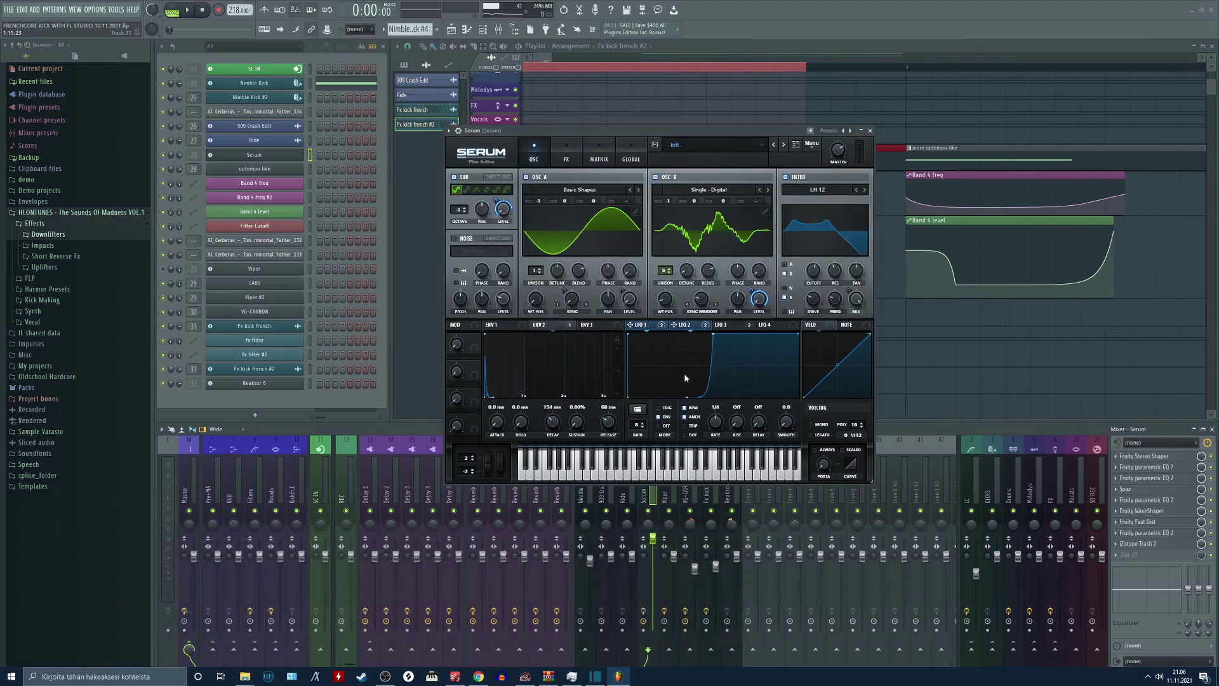
left_click(723, 326)
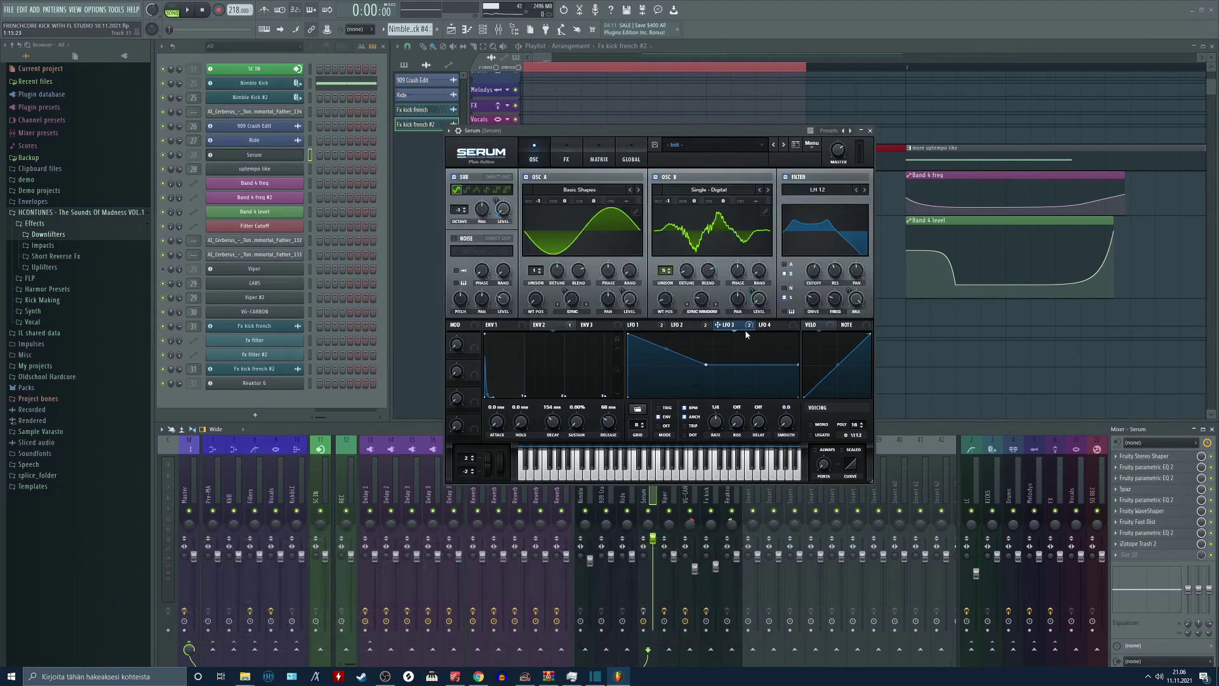
left_click(682, 325)
left_click(637, 325)
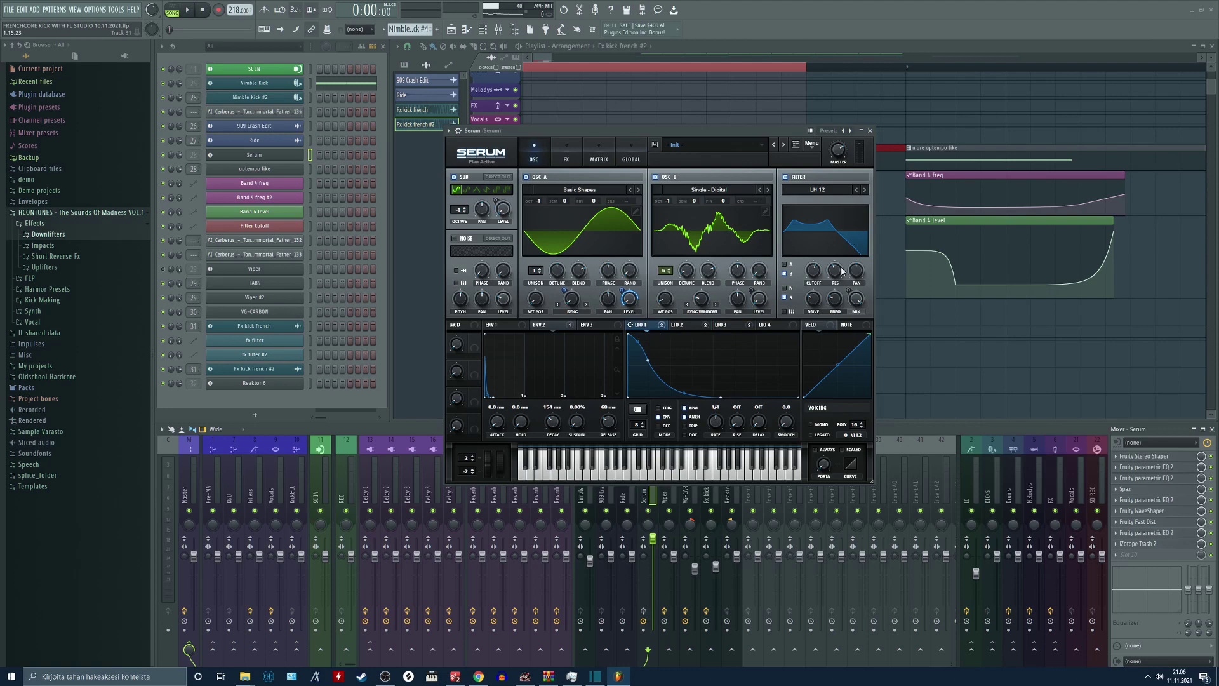
- Review how LFO 3 modulates the EQ frequency in Serum's effects and play the kick
left_click(566, 157)
left_click(735, 325)
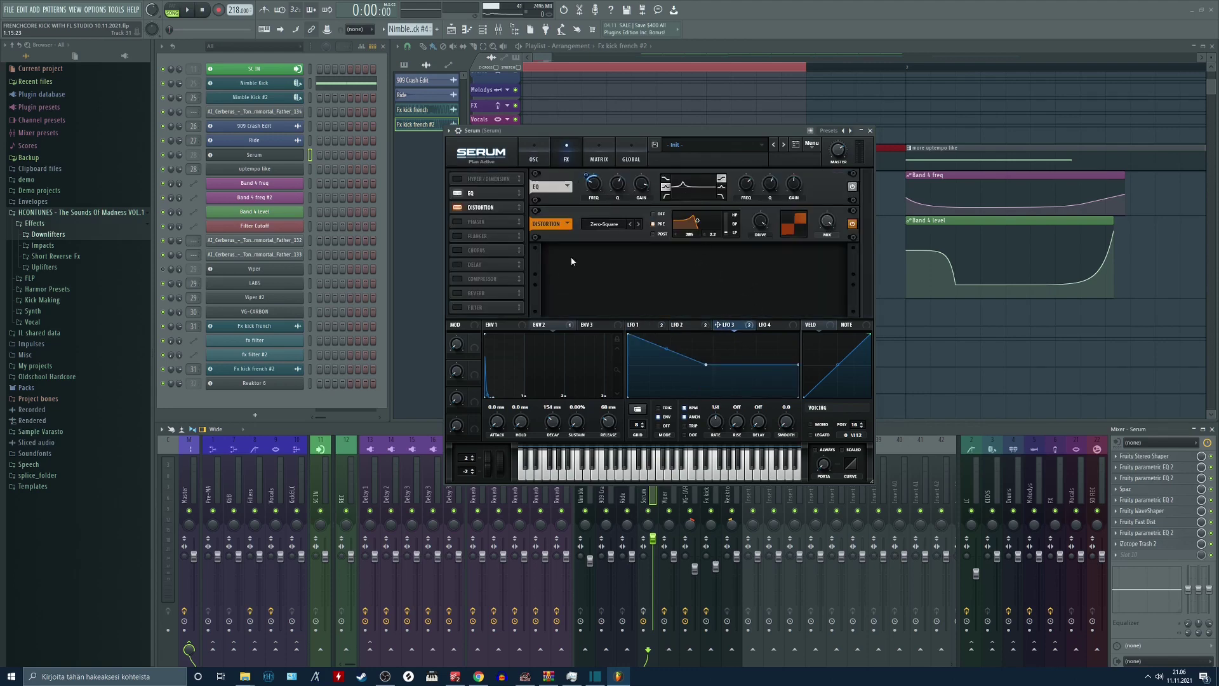
left_click_drag(582, 132, 545, 137)
key("space")
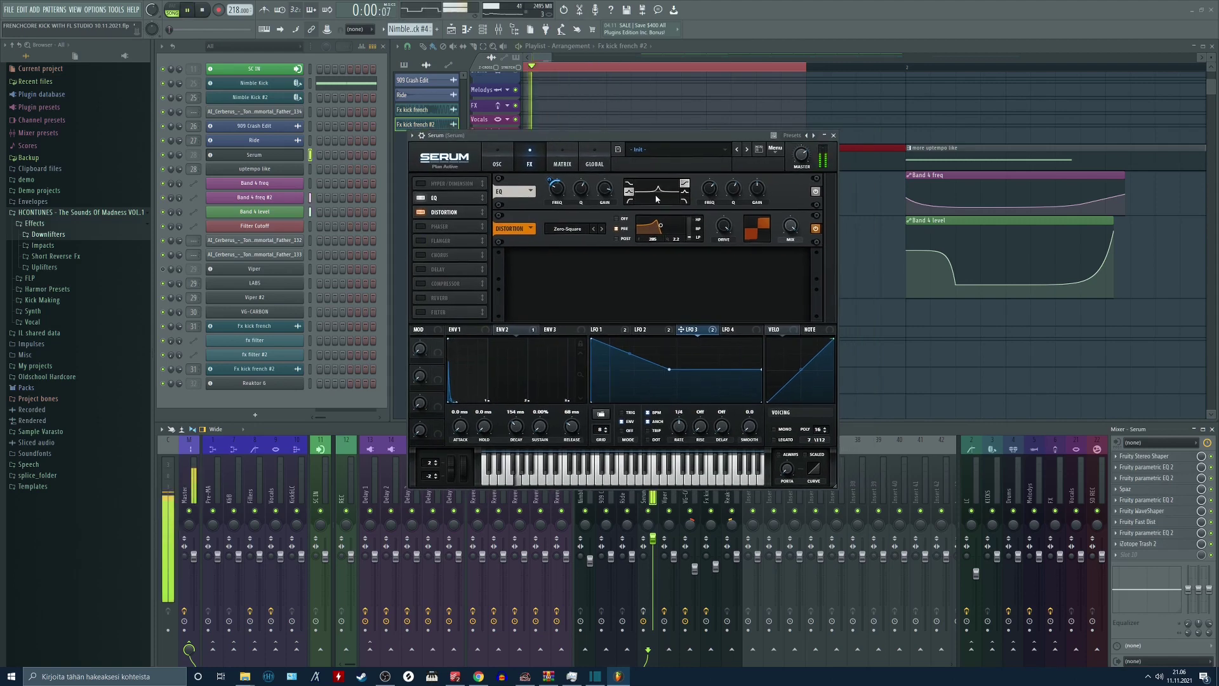
key("space")
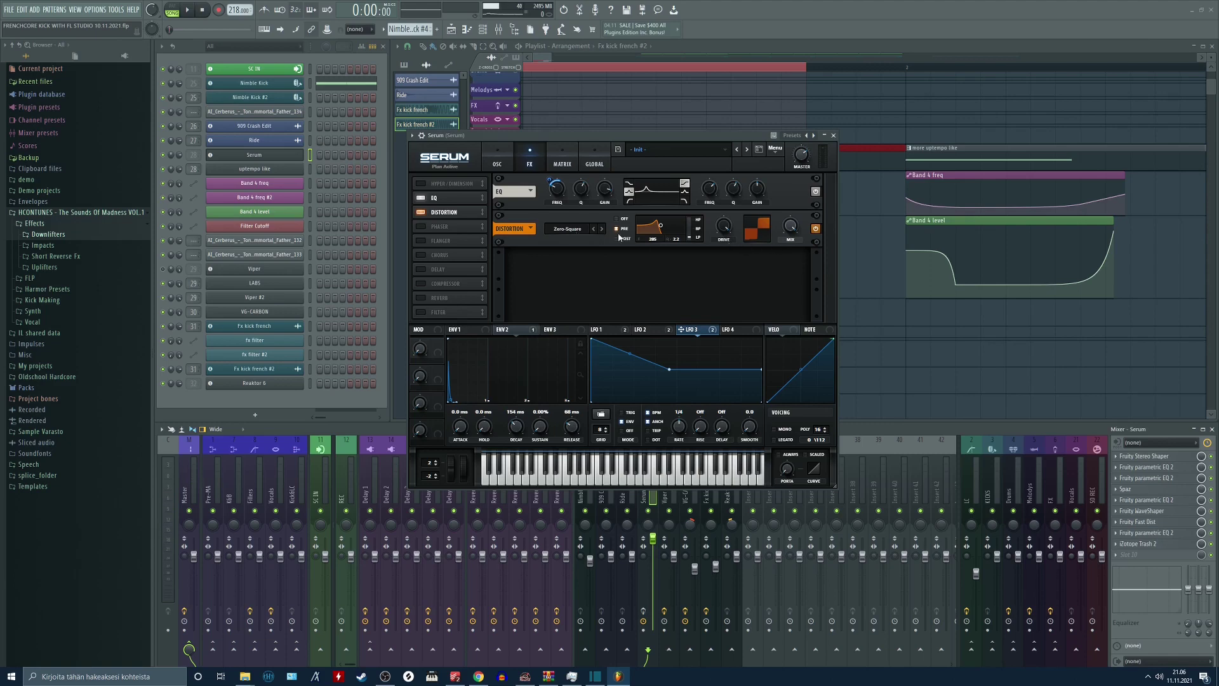
- Review Serum's LFO 2 and LFO 1, modulation matrix and global settings, and return to the oscillator page
left_click(497, 160)
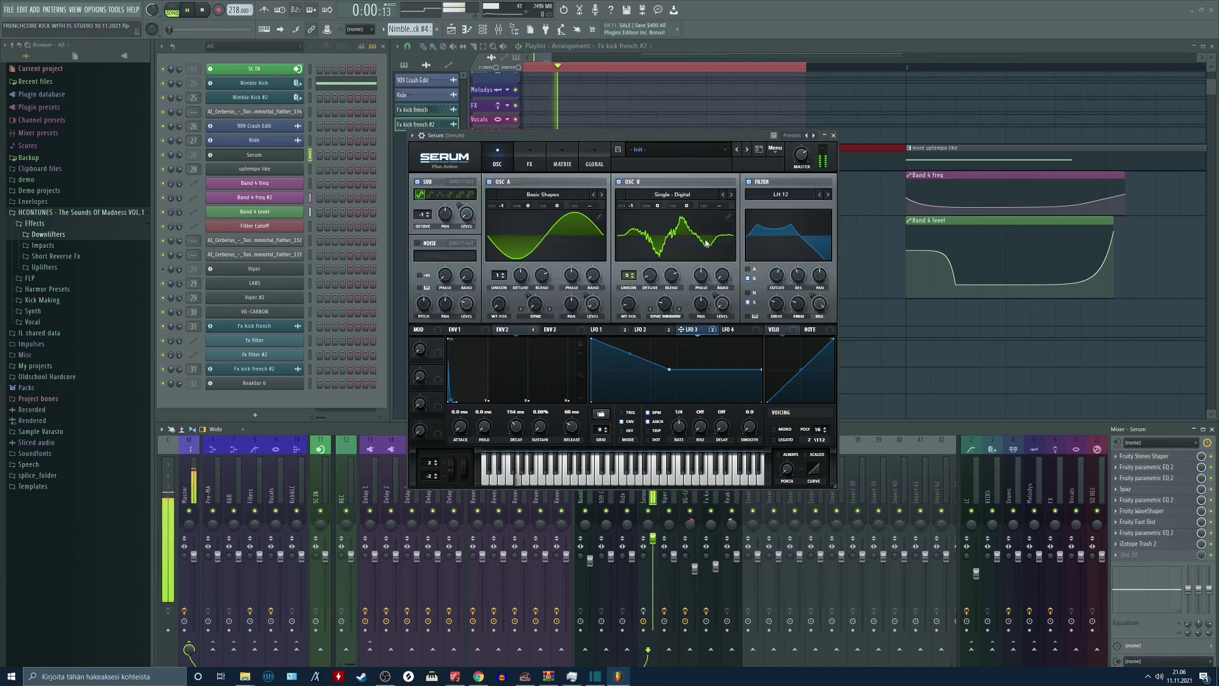
left_click(648, 330)
left_click(605, 329)
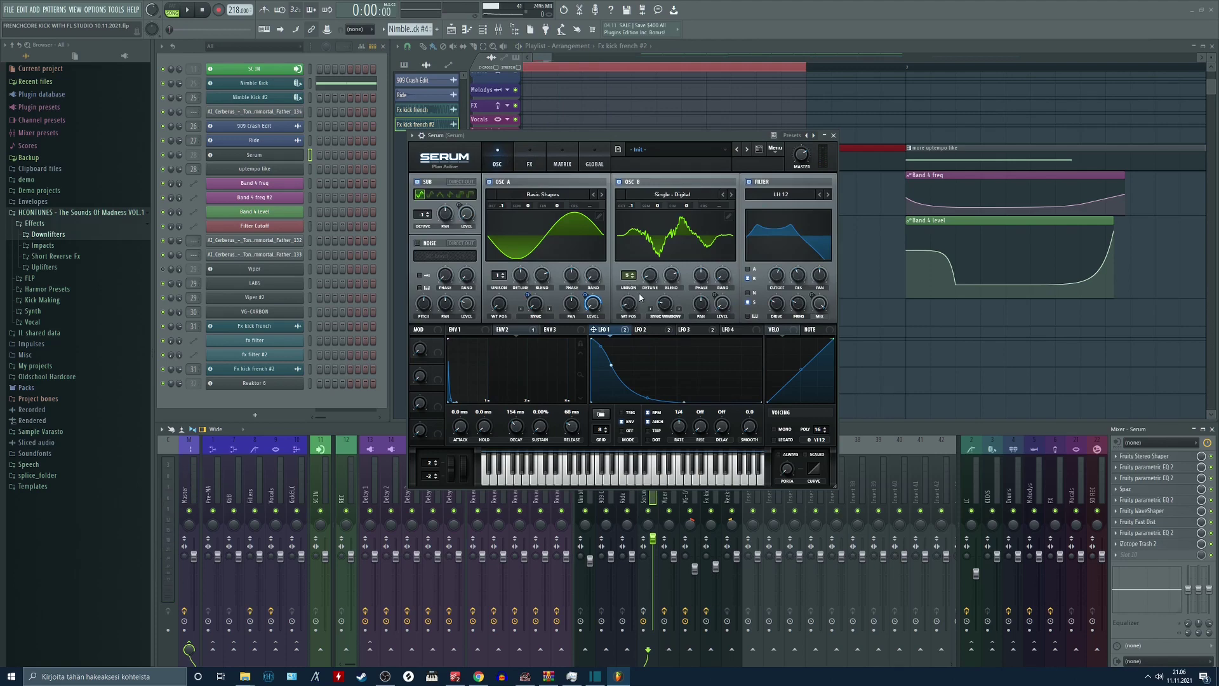
left_click(559, 154)
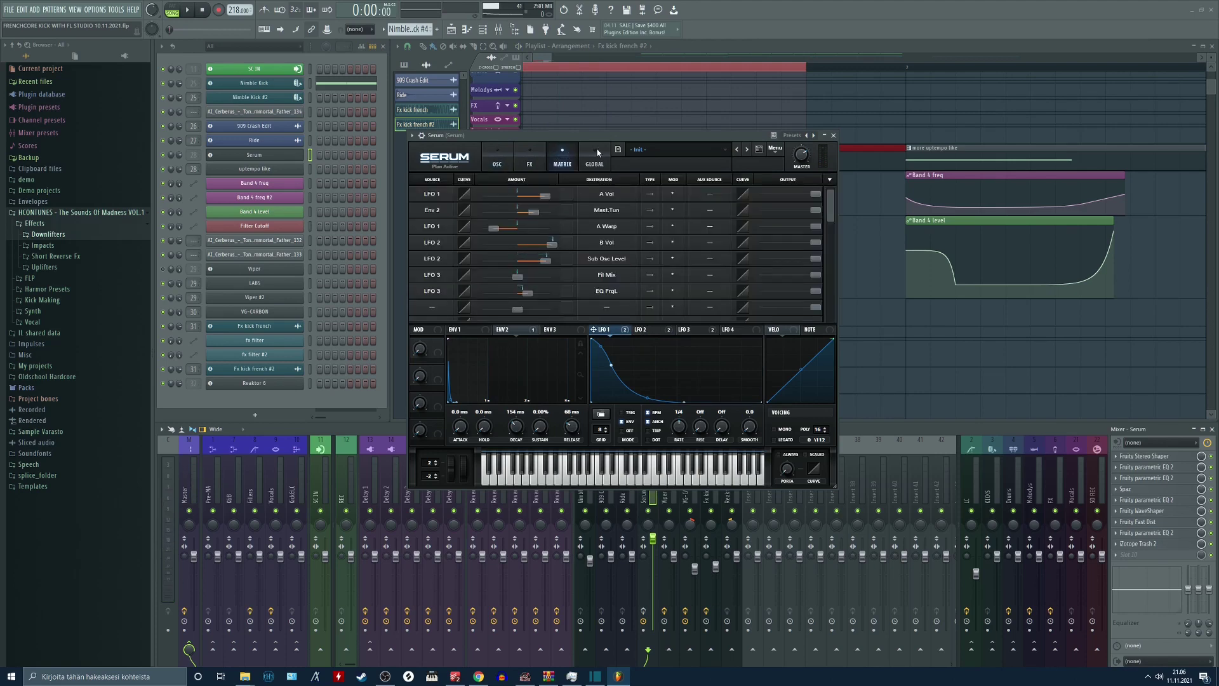
left_click(594, 158)
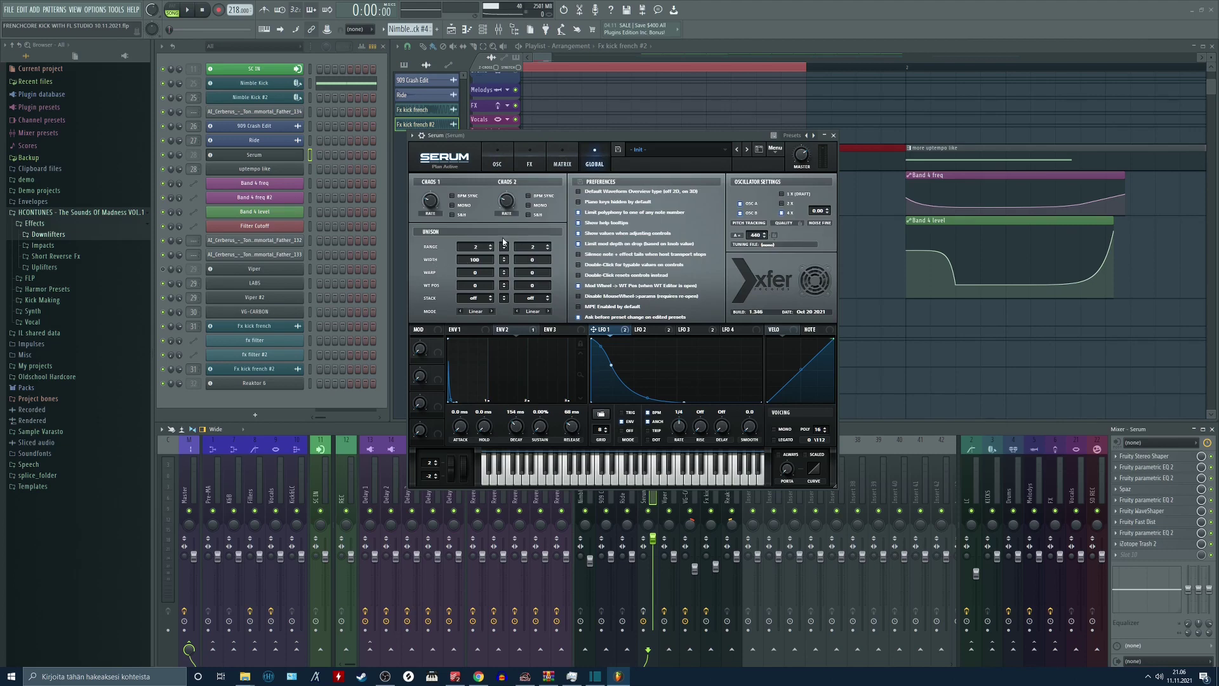
left_click_drag(525, 144, 528, 168)
left_click(500, 186)
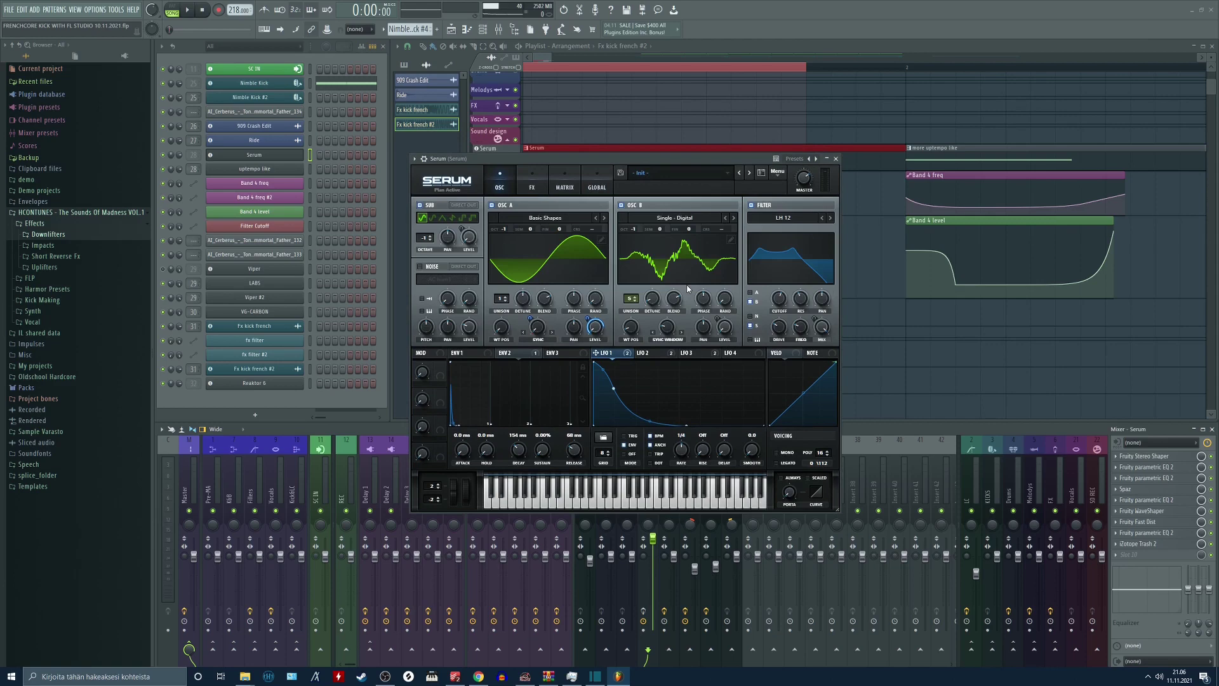
- Check LFO 2 and LFO 1, browse the Biomorphic wavetables available for oscillator B, and dismiss the list
left_click(648, 353)
left_click(607, 353)
left_click(659, 219)
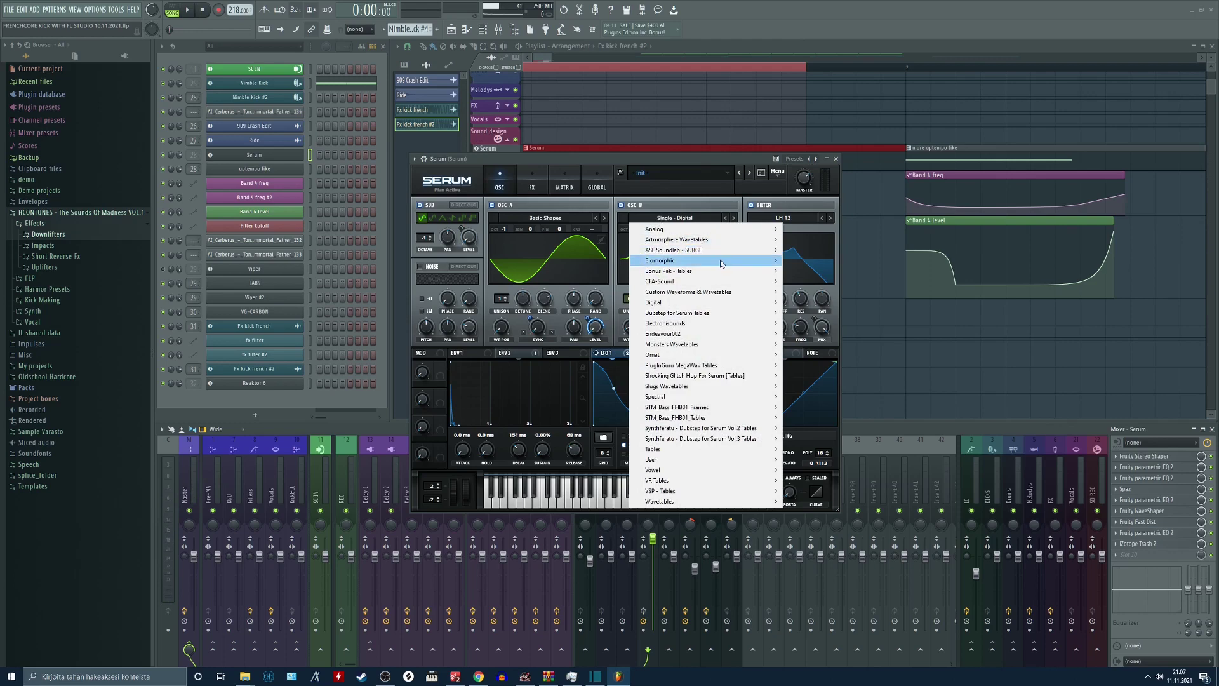
mouse_move(722, 263)
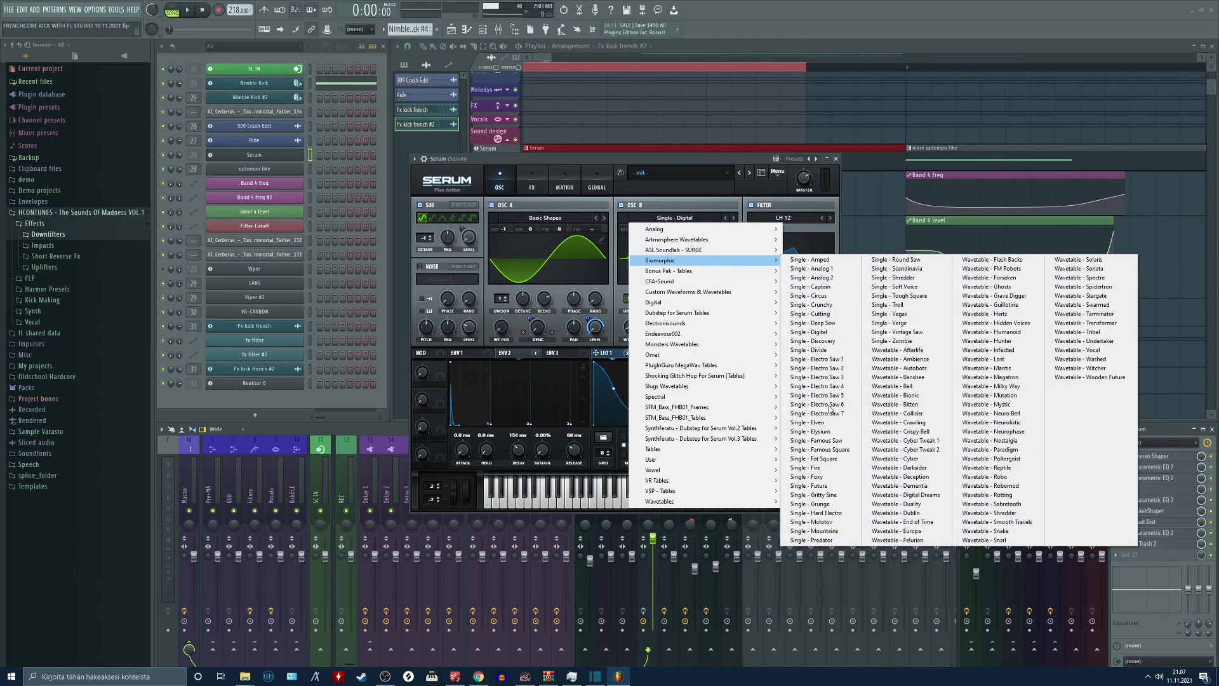
left_click(653, 159)
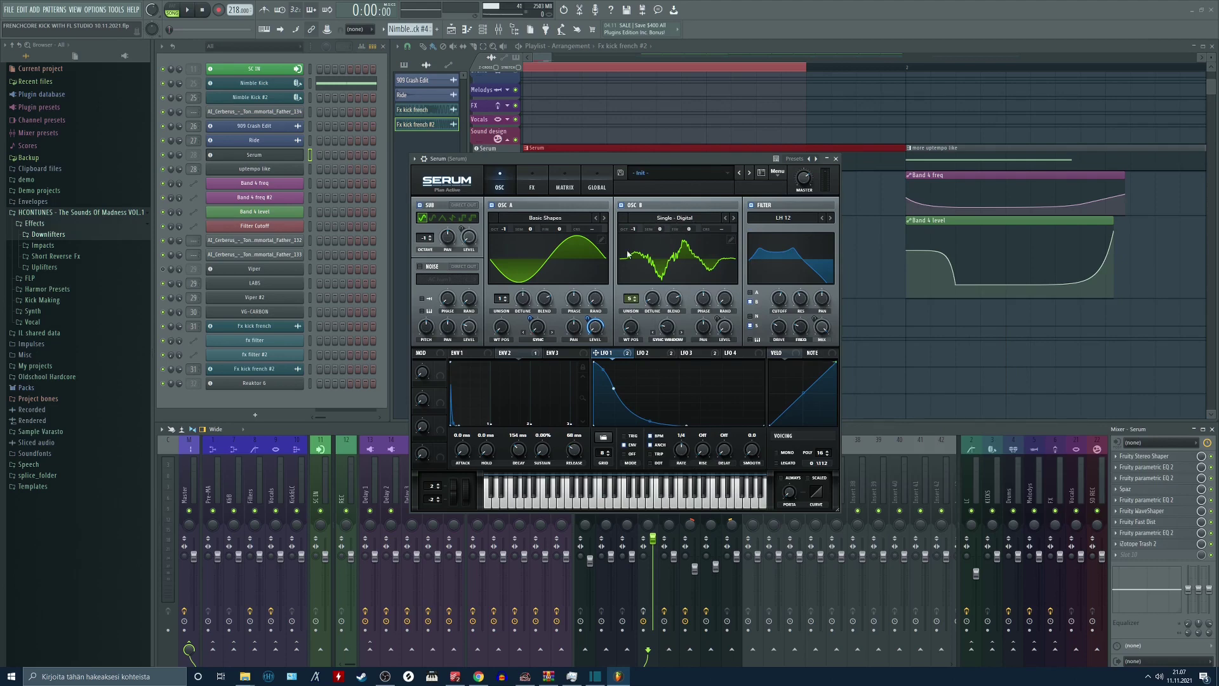
- Examine Env 1 together with the EQ and distortion settings in Serum's effects
left_click(469, 356)
left_click(538, 184)
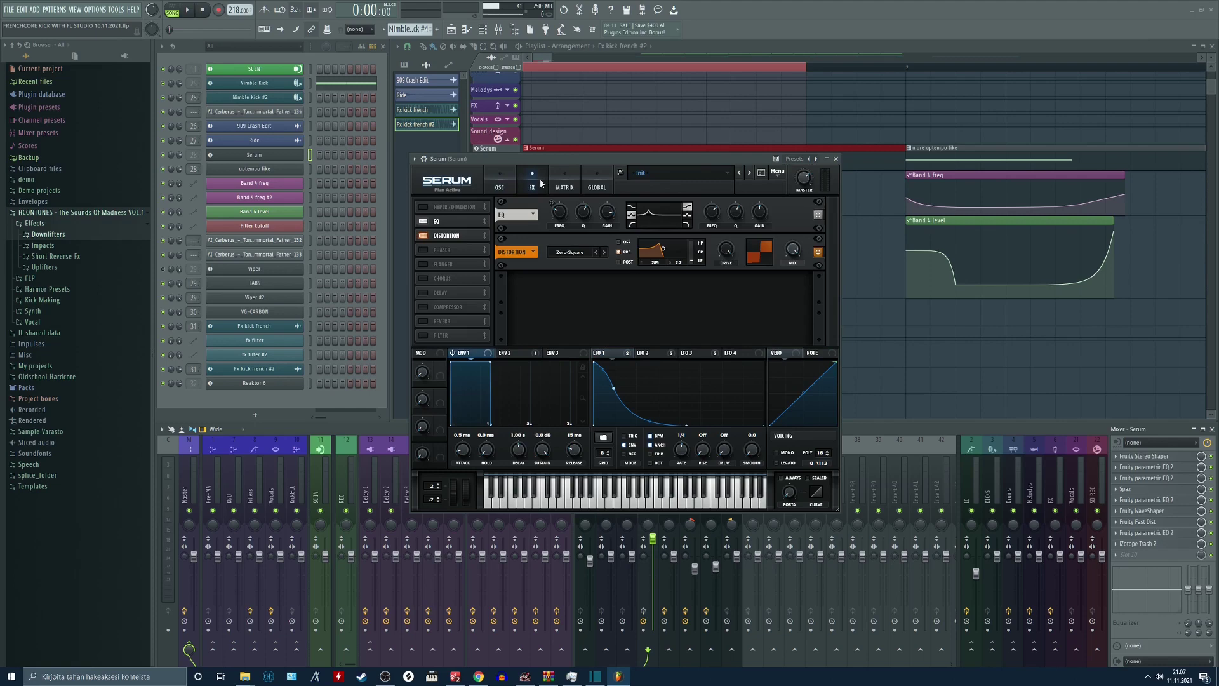
left_click(500, 187)
left_click(532, 188)
left_click_drag(573, 159, 430, 115)
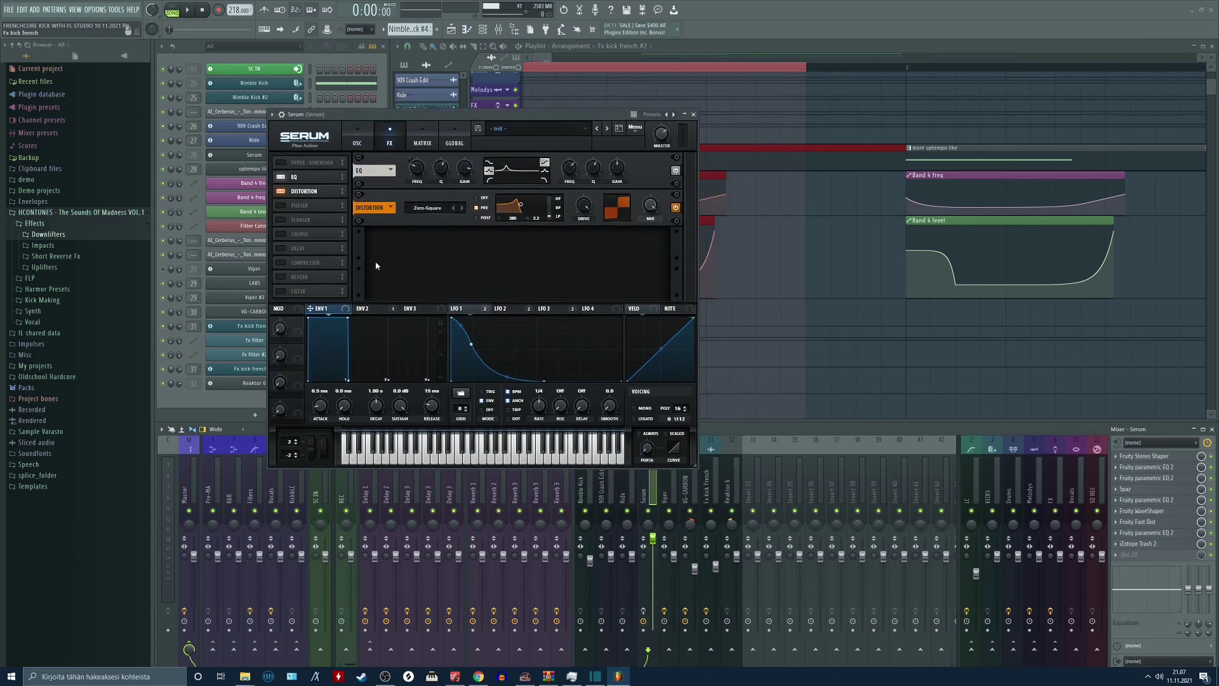
- Enable the phaser in Serum's effects, play the kick with it, and close the Serum window
left_click(280, 206)
key("space")
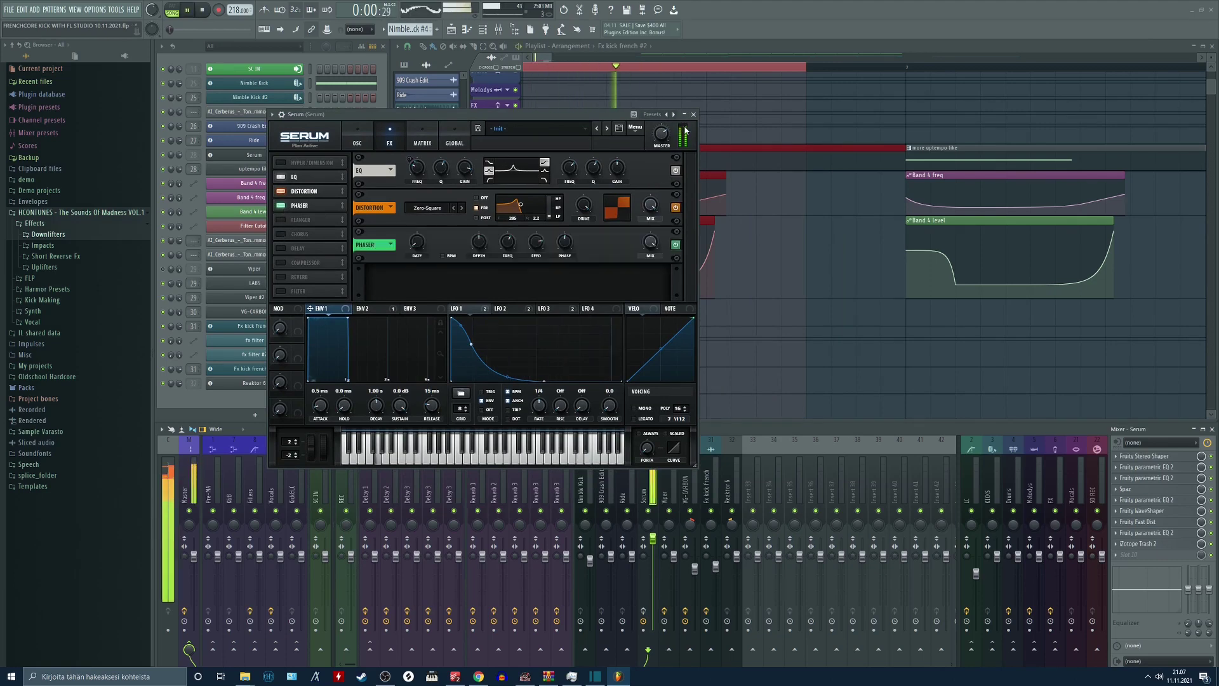
key("space")
left_click(693, 114)
left_click_drag(631, 127, 707, 150)
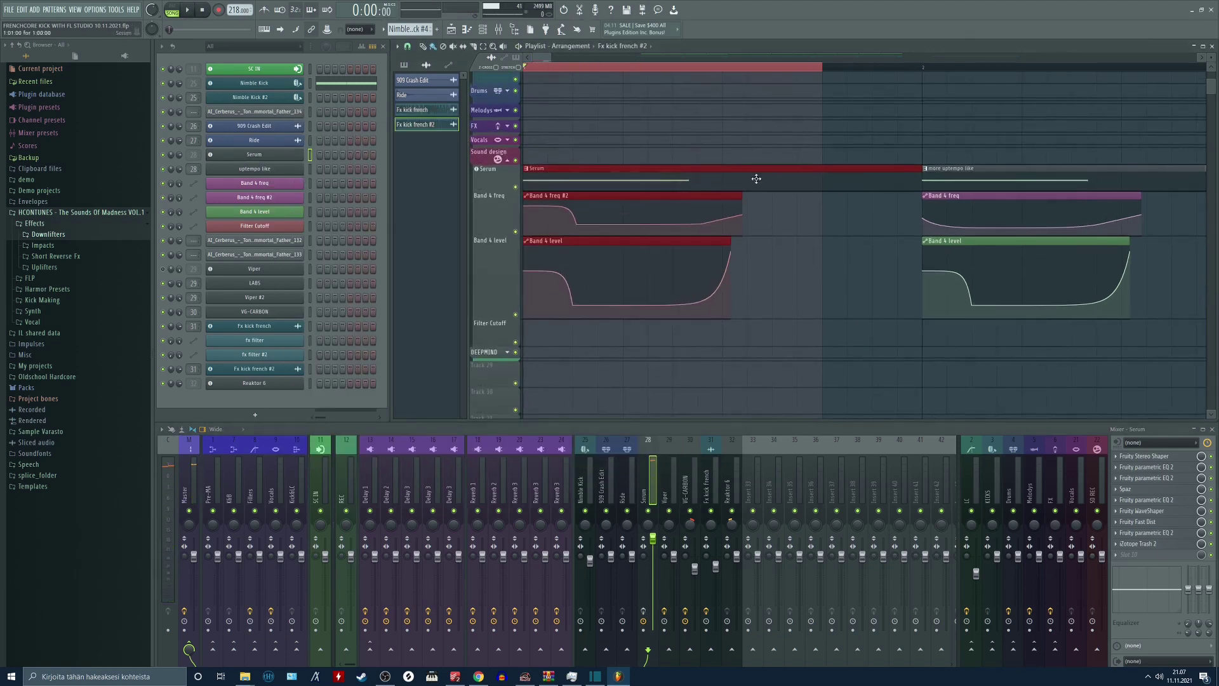
- Play the kick through the Serum mixer track and deselect the clips in the playlist
key("space")
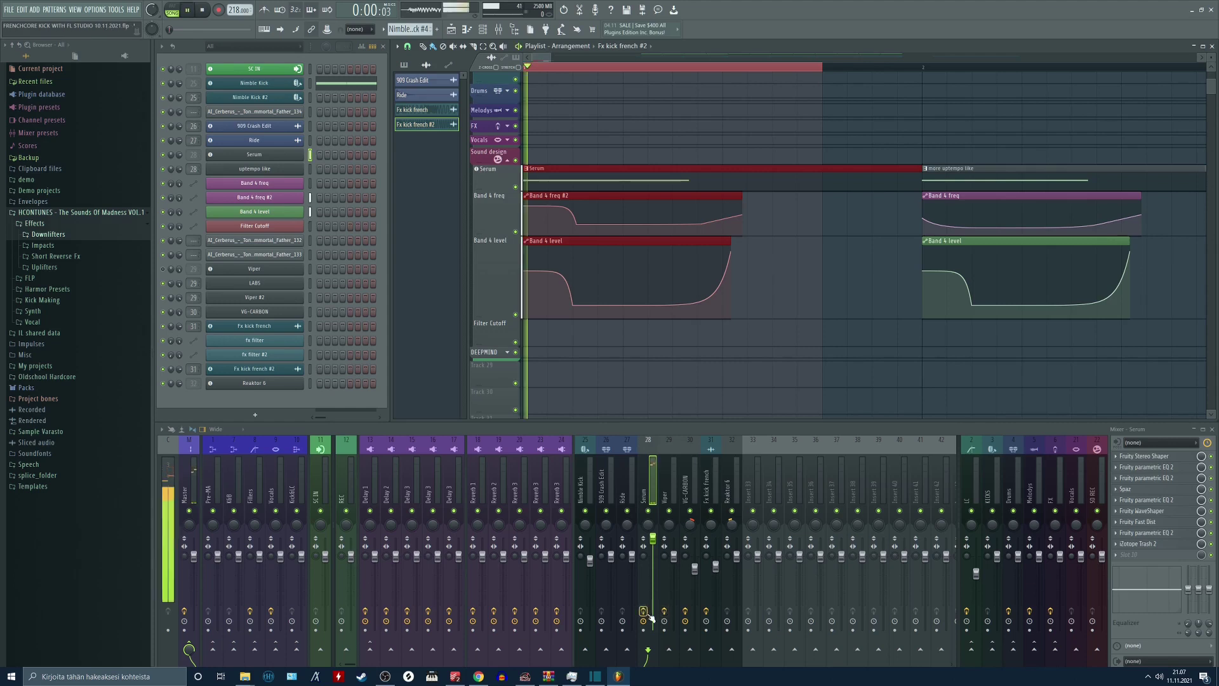
key("space")
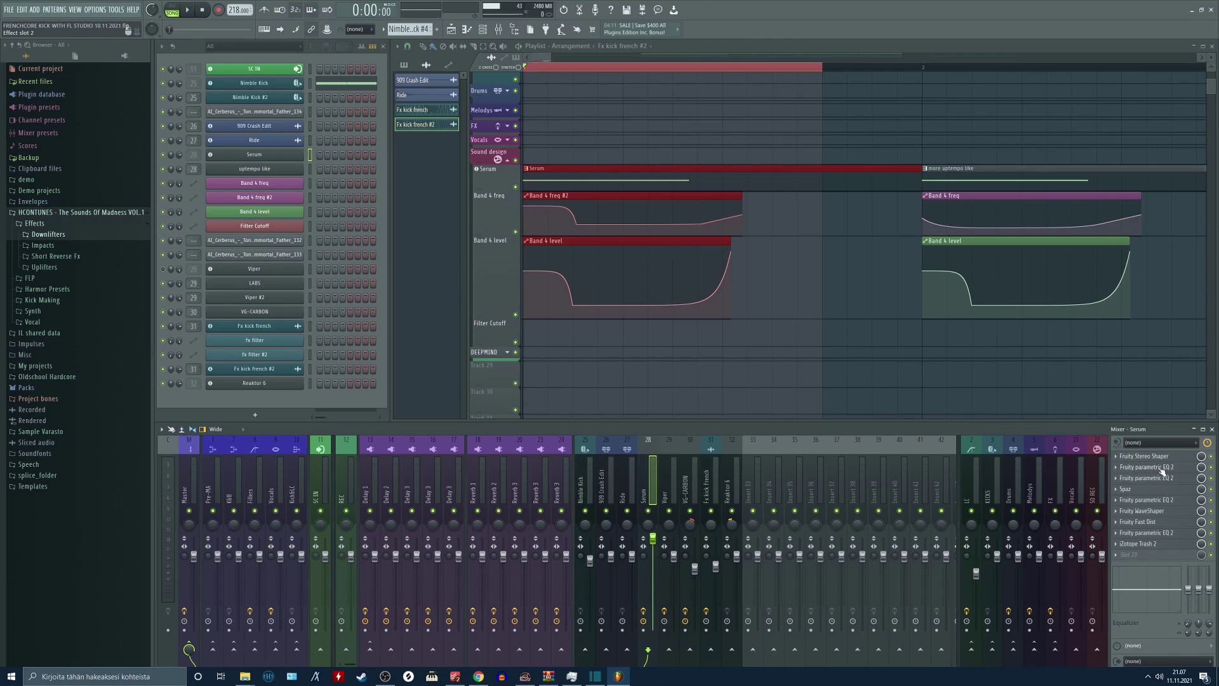
left_click(829, 373)
right_click(829, 373)
scroll(798, 323, "up", 1)
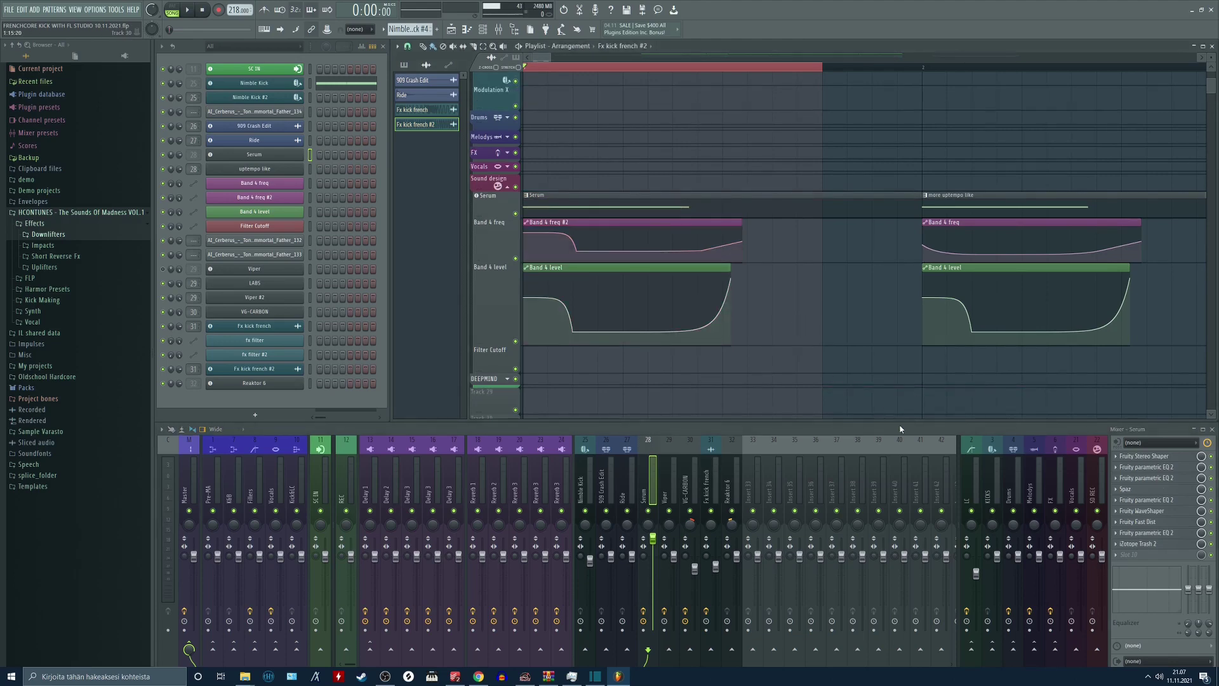
- Inspect the Fruity Stereo Shaper on the Serum track, reset the track's stereo separation, and close the effect
left_click(1143, 456)
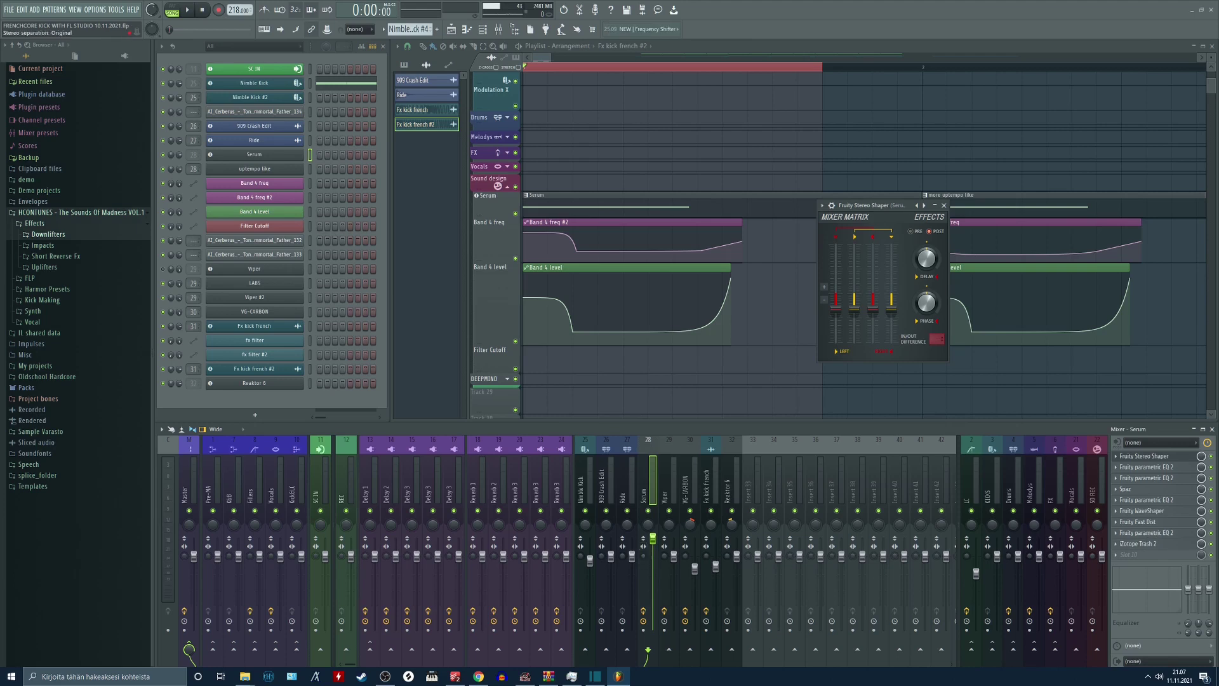
right_click(643, 558)
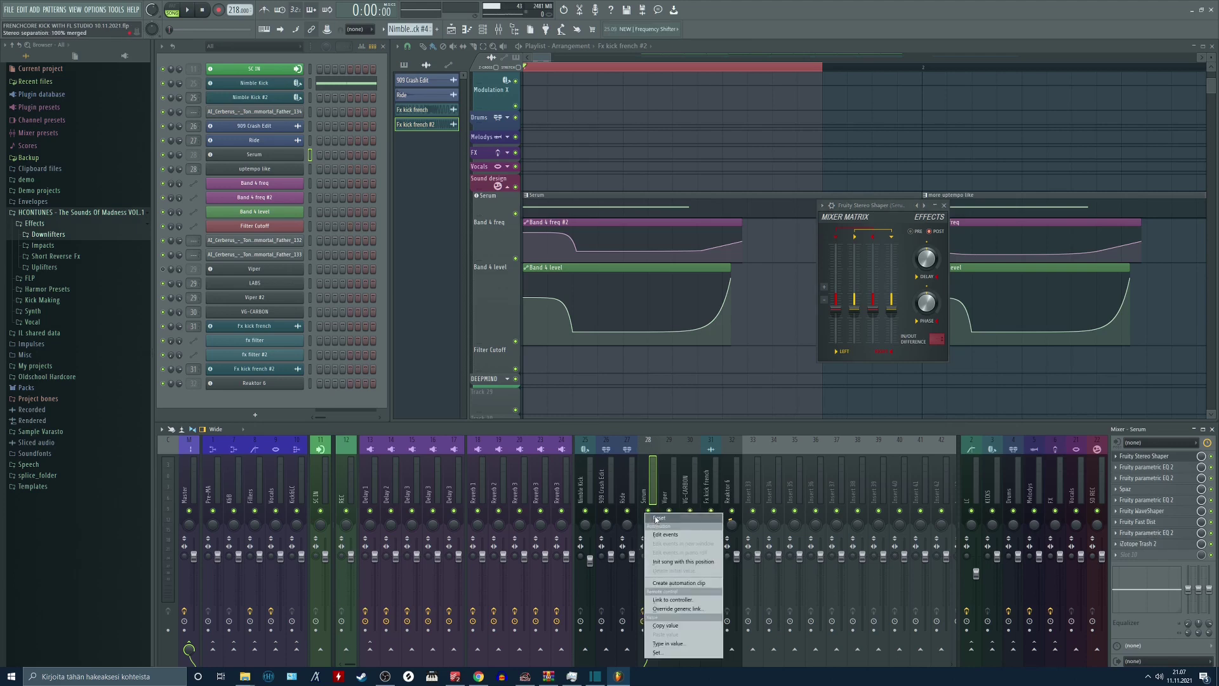
left_click(645, 559)
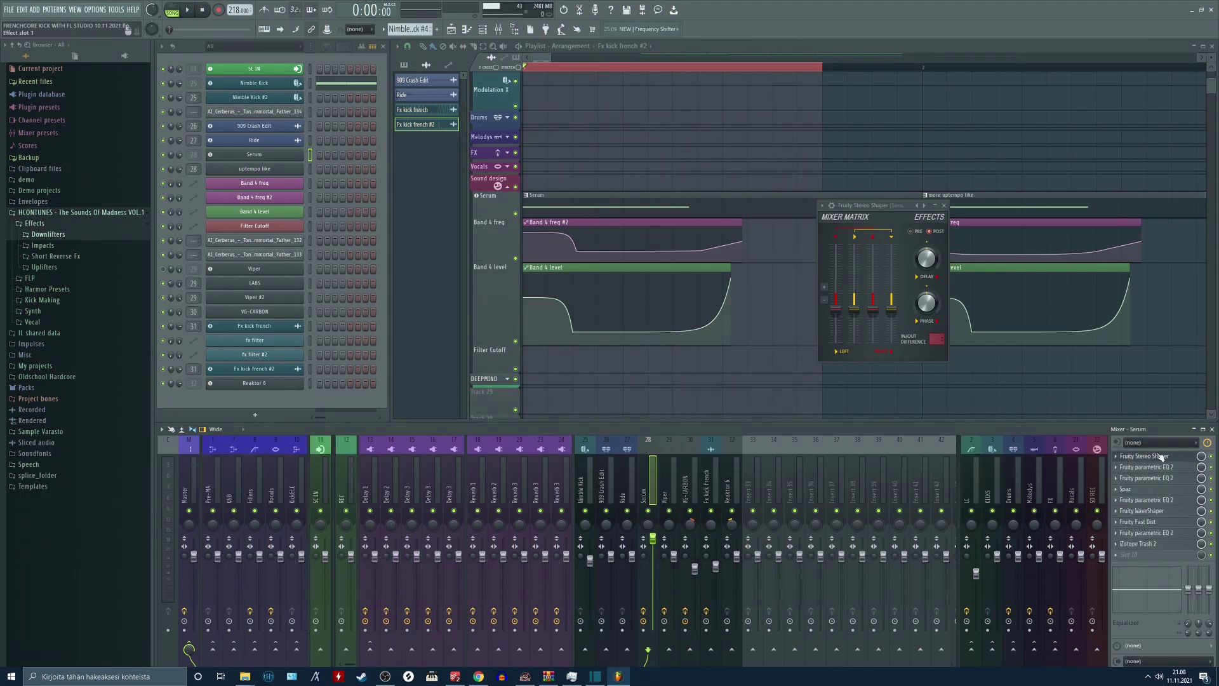
left_click(943, 205)
- Open the Serum track's first two Fruity parametric EQ 2 effects and arrange their windows one above the other
left_click(1134, 467)
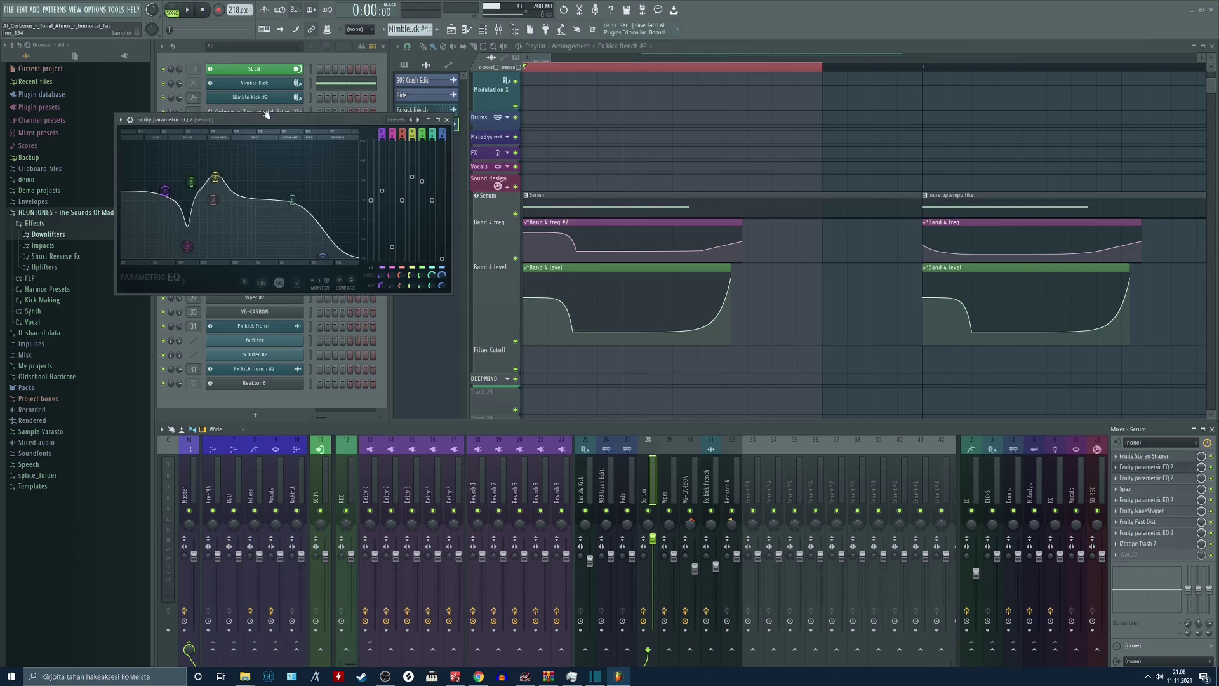
left_click_drag(266, 115, 210, 70)
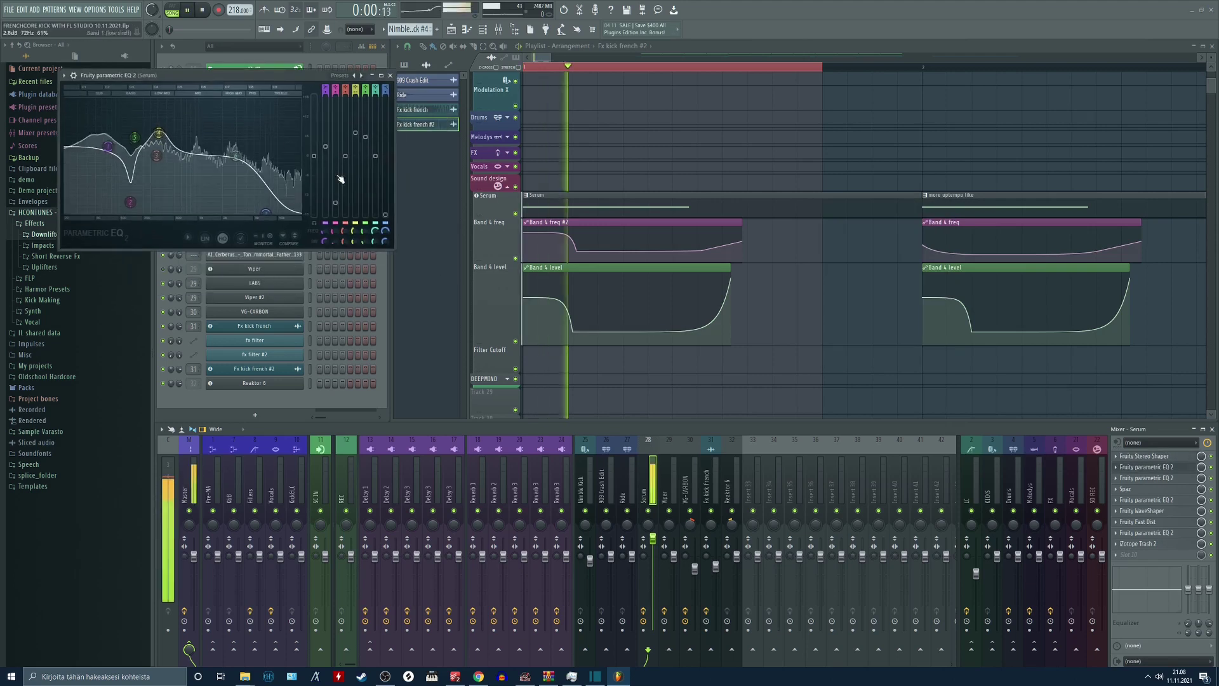
left_click(1151, 478)
left_click_drag(257, 308, 223, 278)
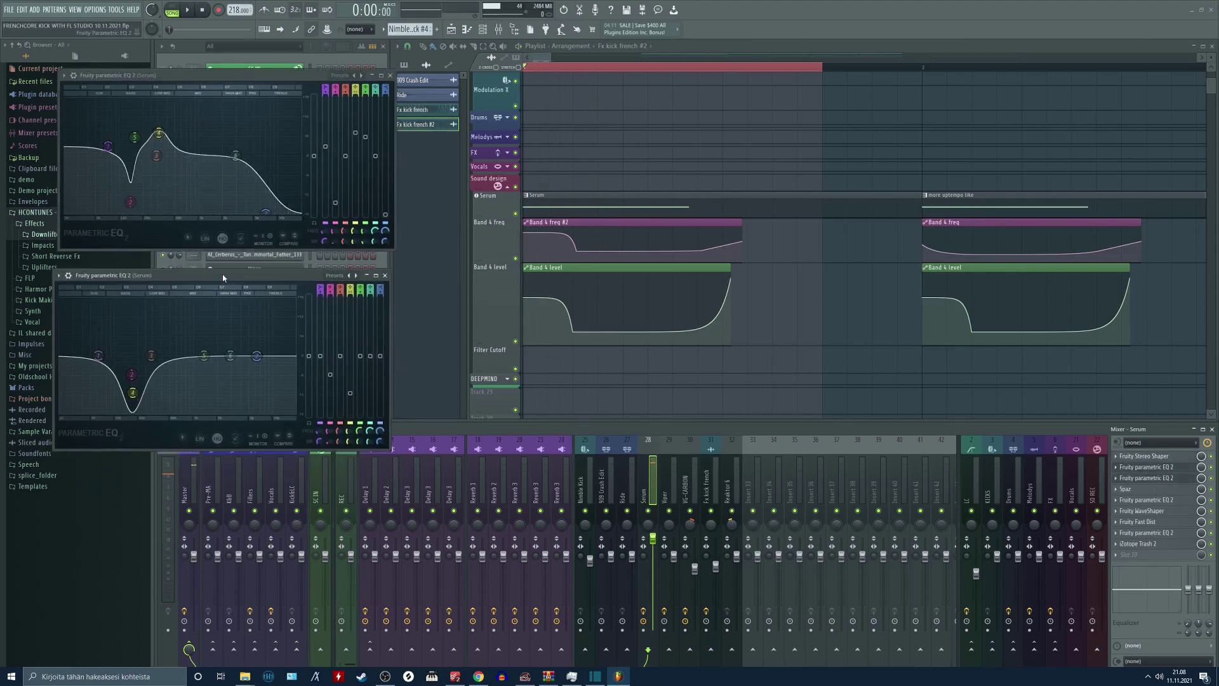
left_click(696, 391)
right_click(696, 391)
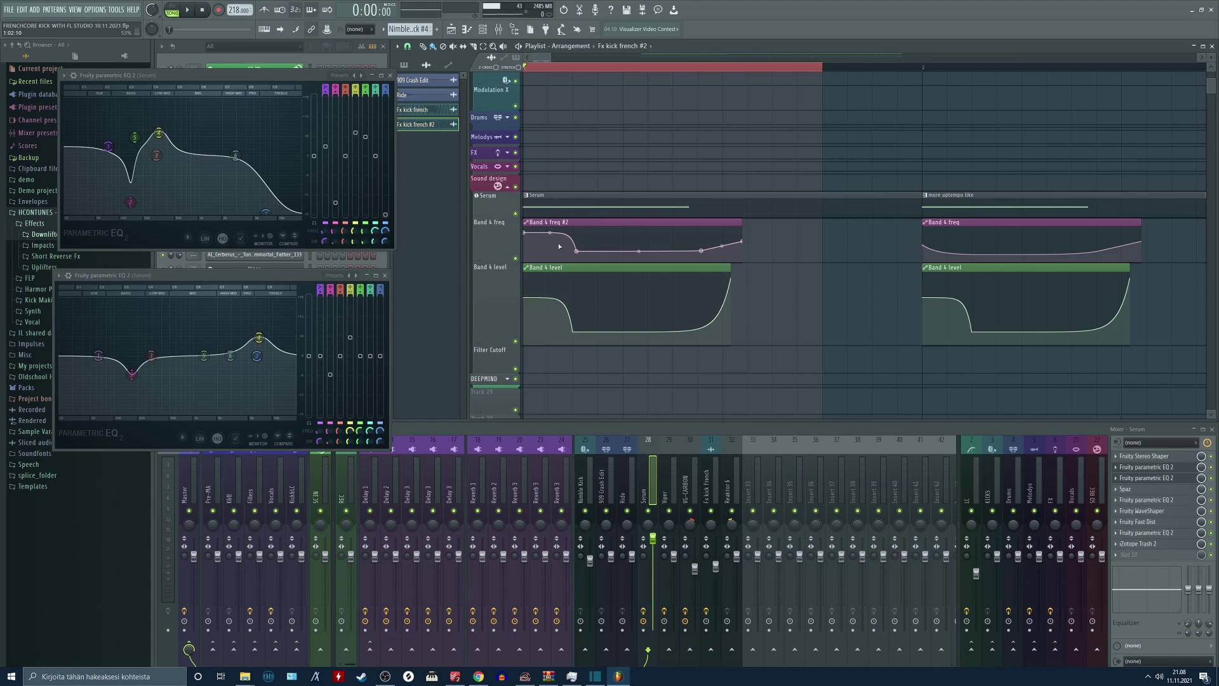
- Play the kick to observe the automated band 4 in the second EQ, and close both EQ windows
key("space")
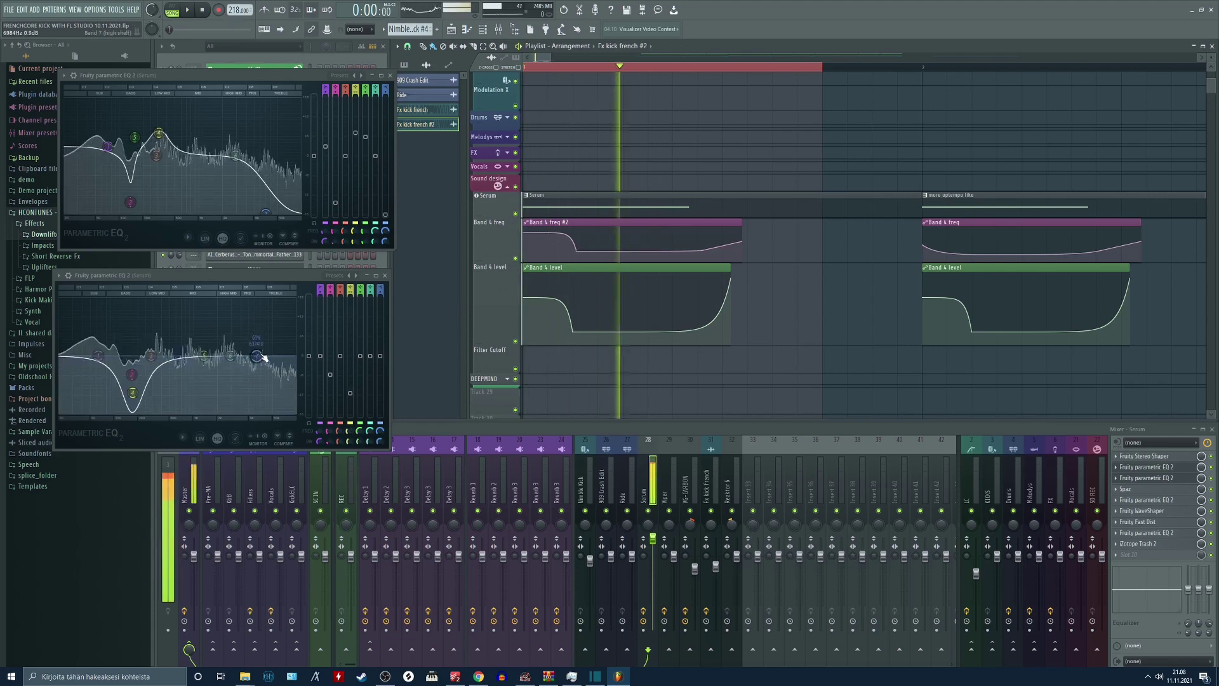
key("space")
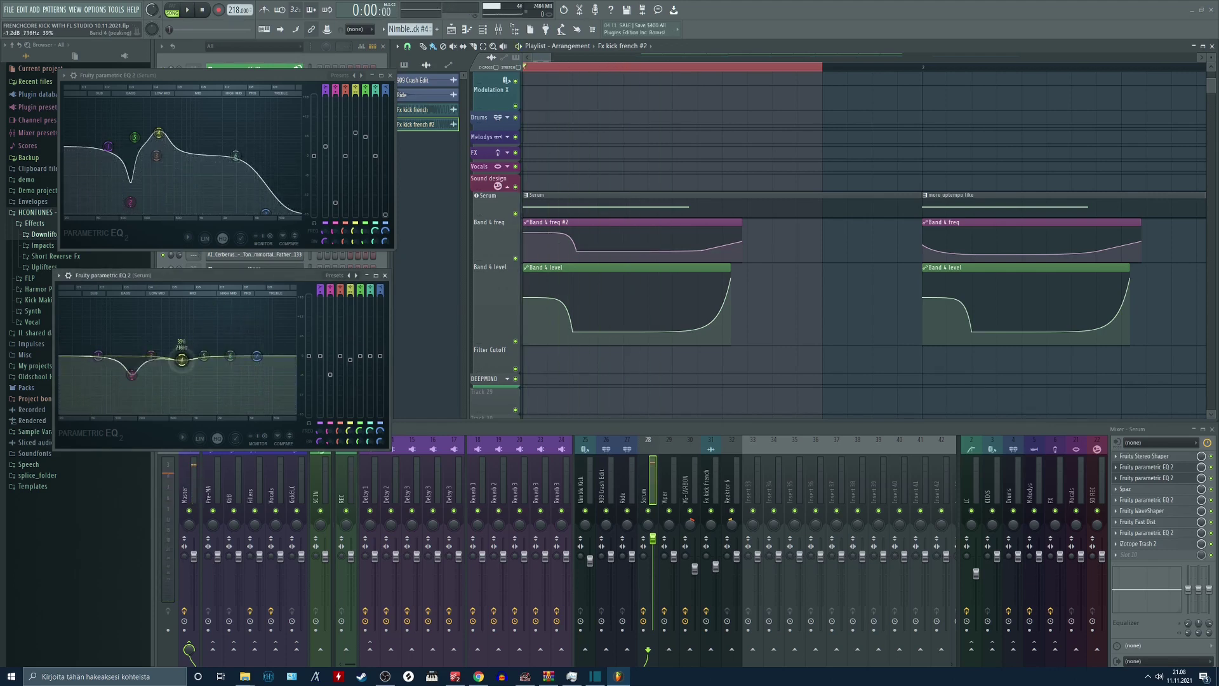
key("space")
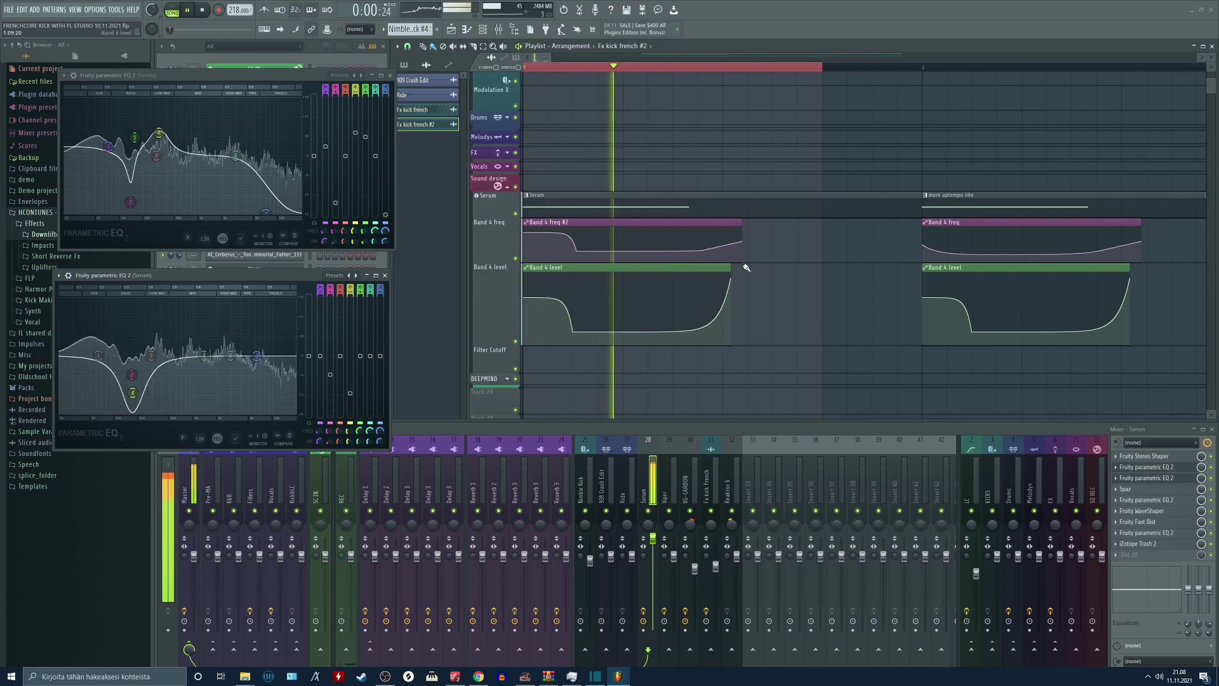
left_click(851, 397)
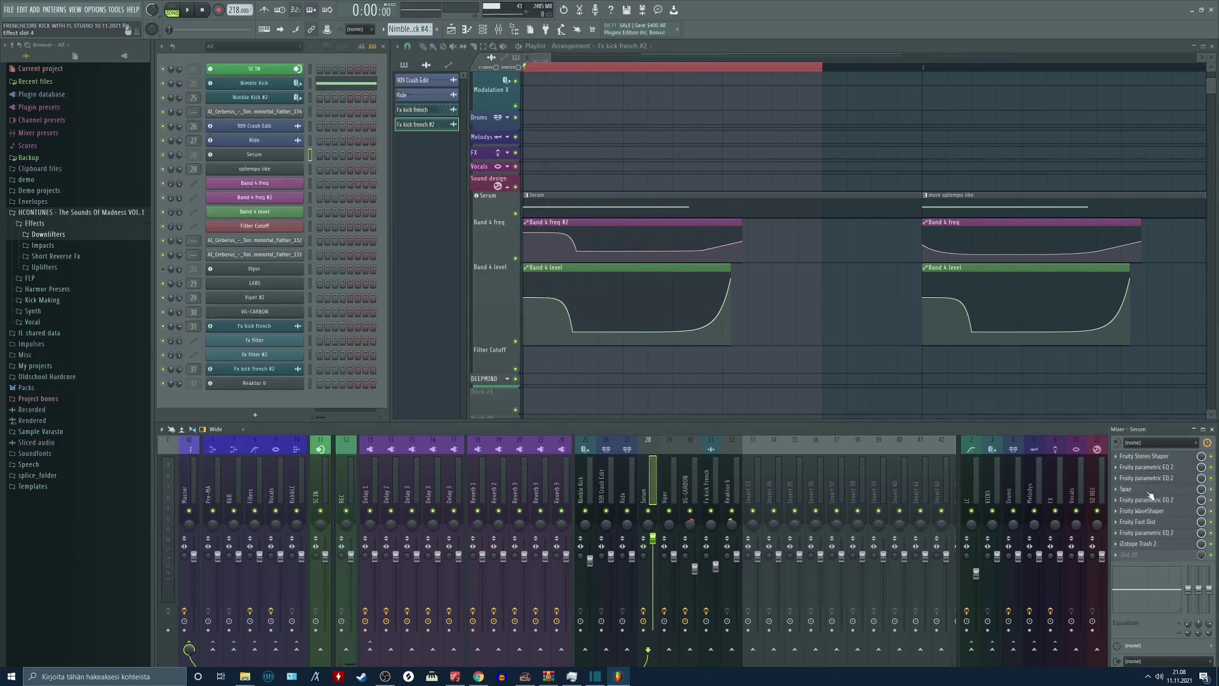
- Open the Spaz effect with its Wizard setting, play the kick through it, and close its window
left_click(1149, 489)
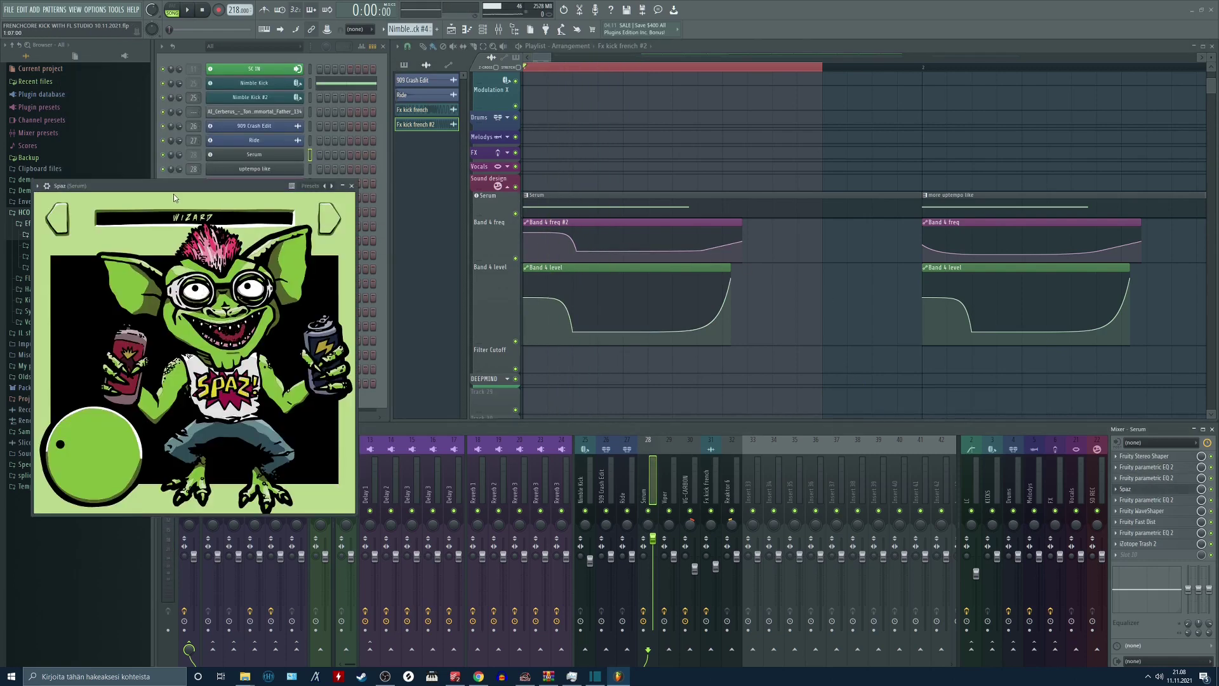
left_click_drag(178, 189, 223, 182)
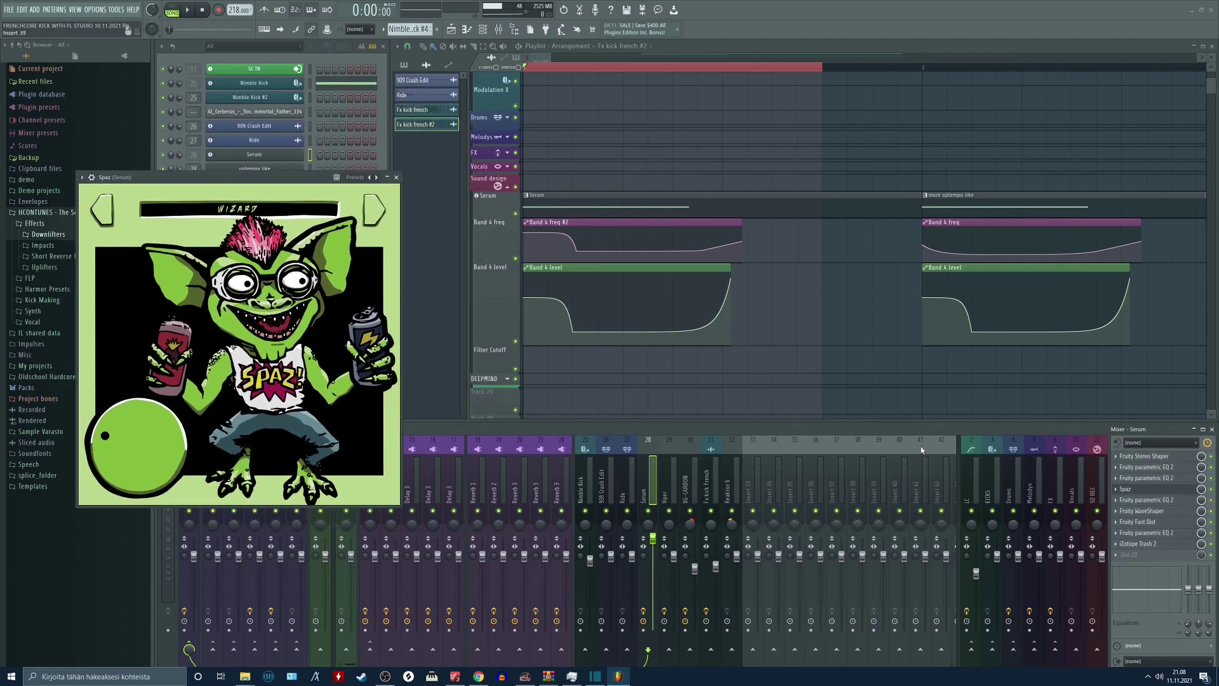
key("space")
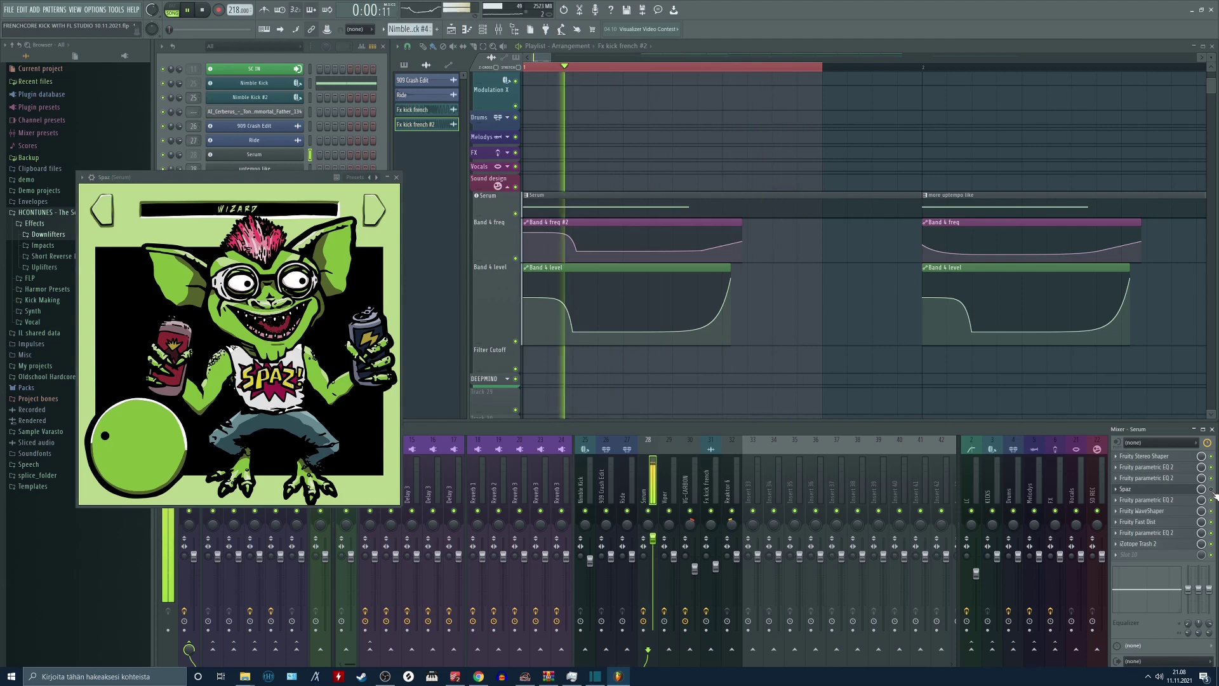
key("space")
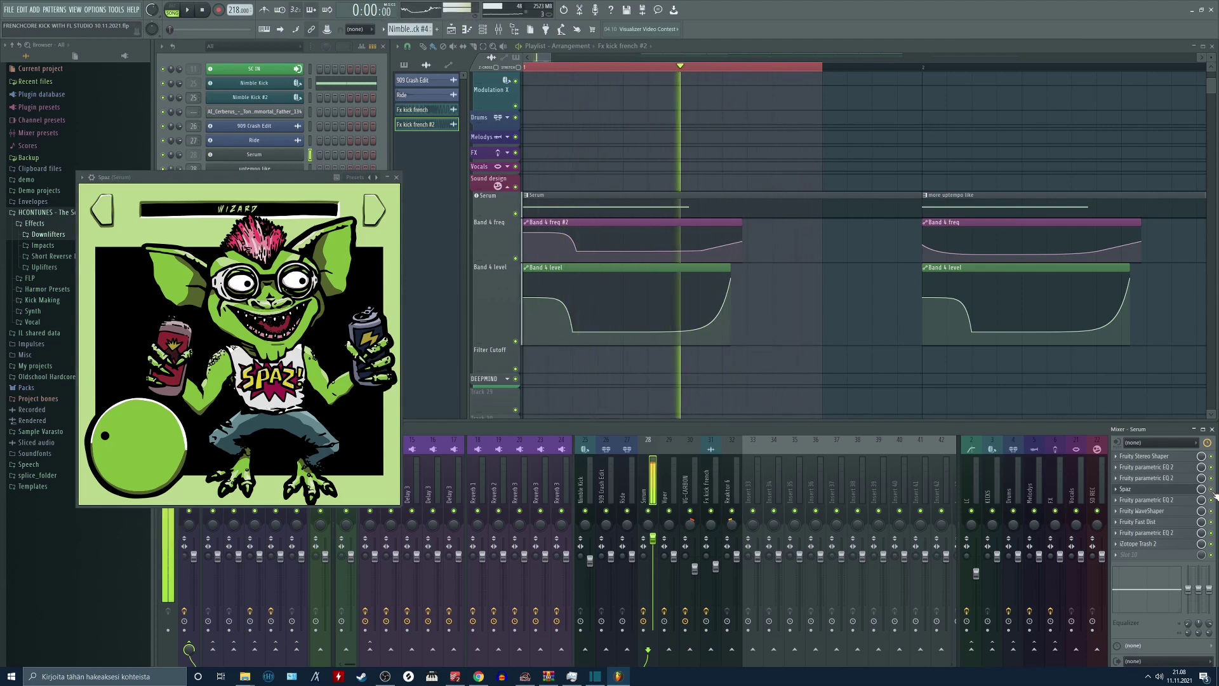
left_click(398, 179)
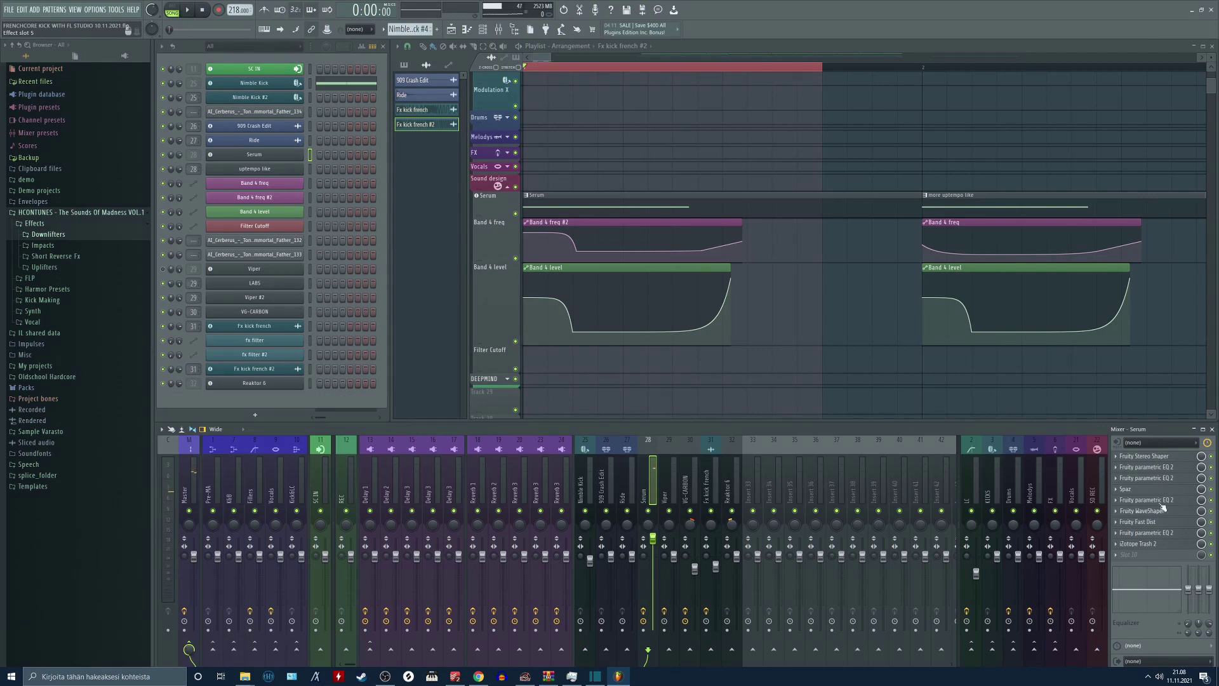
- Open the Fruity WaveShaper on the Serum track, enlarge its window, and play the kick with the unipolar curve
left_click(1182, 500)
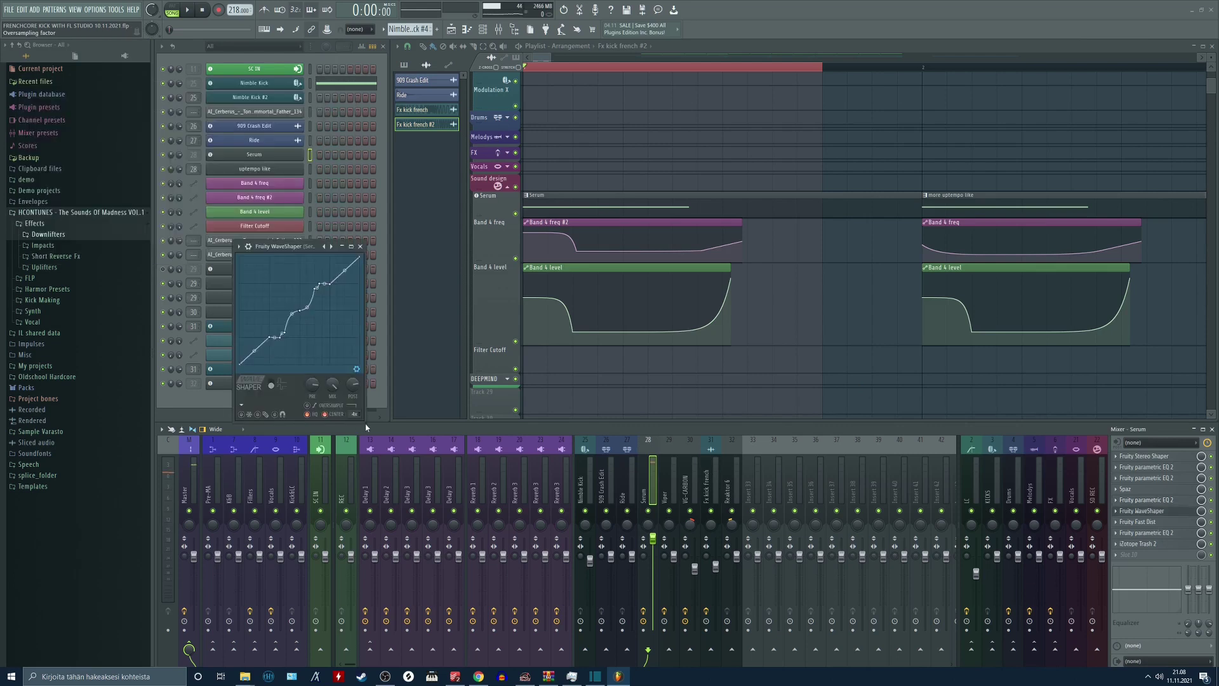
left_click_drag(366, 427, 455, 482)
left_click(272, 443)
left_click(275, 447)
key("space")
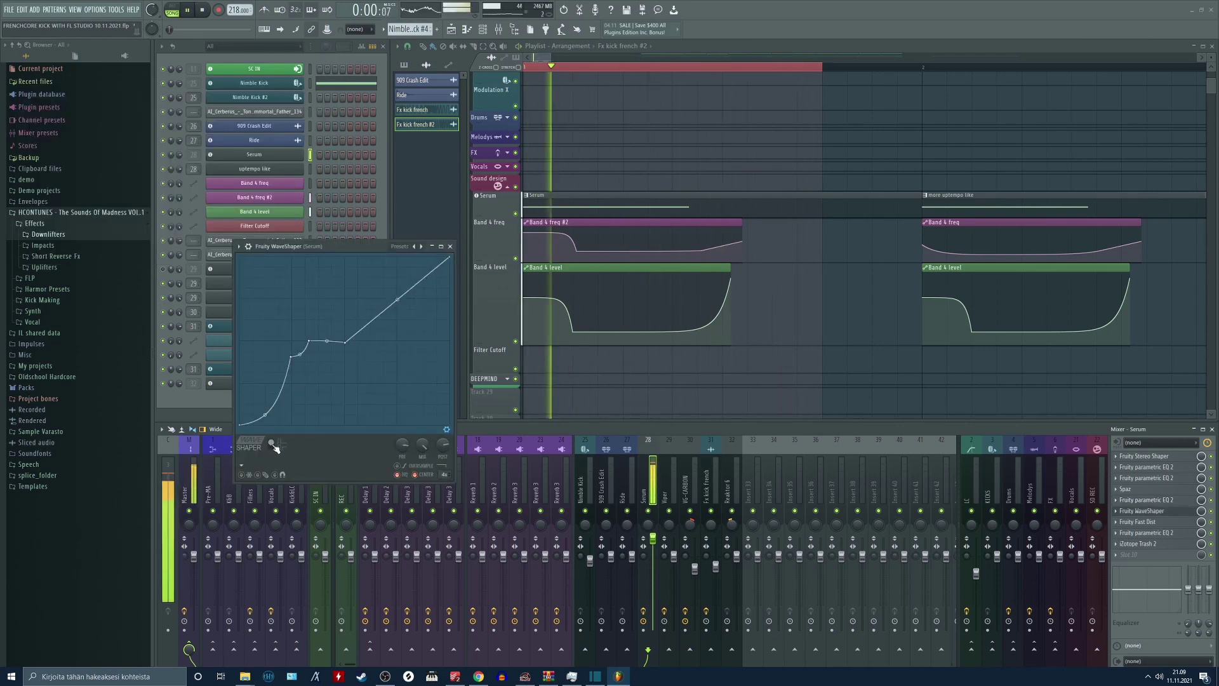
left_click(274, 447)
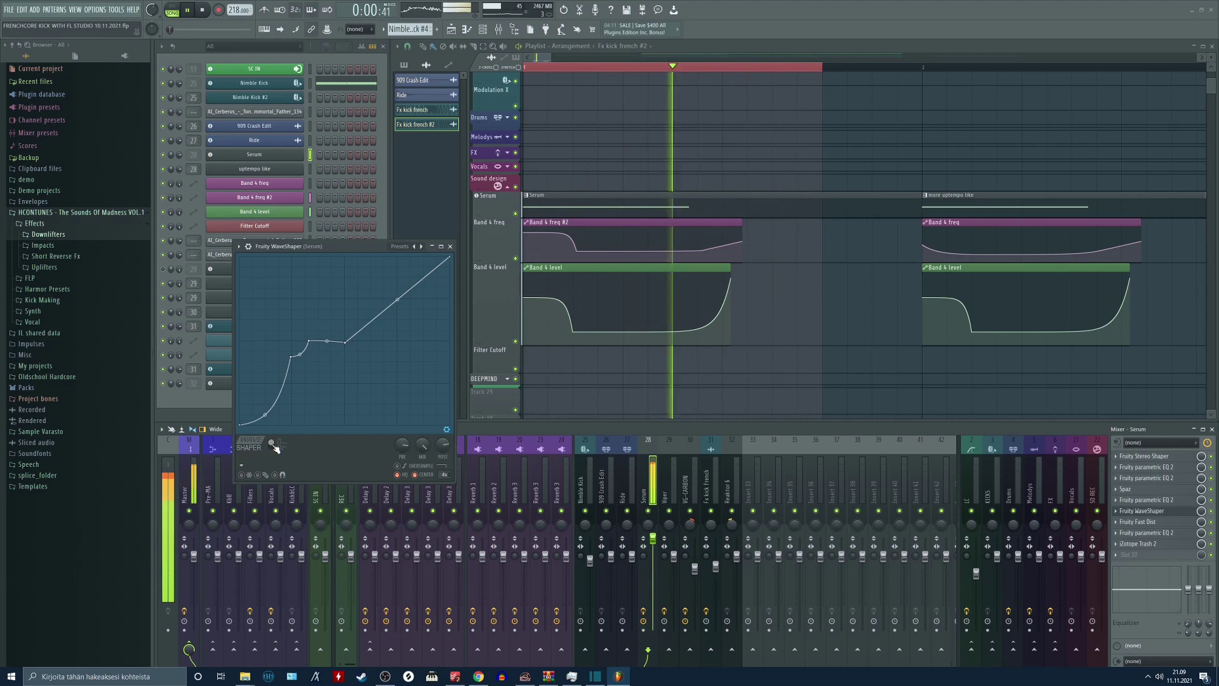
key("space")
- Compare the WaveShaper's bipolar and unipolar curves, play the kick, undo the knob tweak, and close the effect
left_click(274, 447)
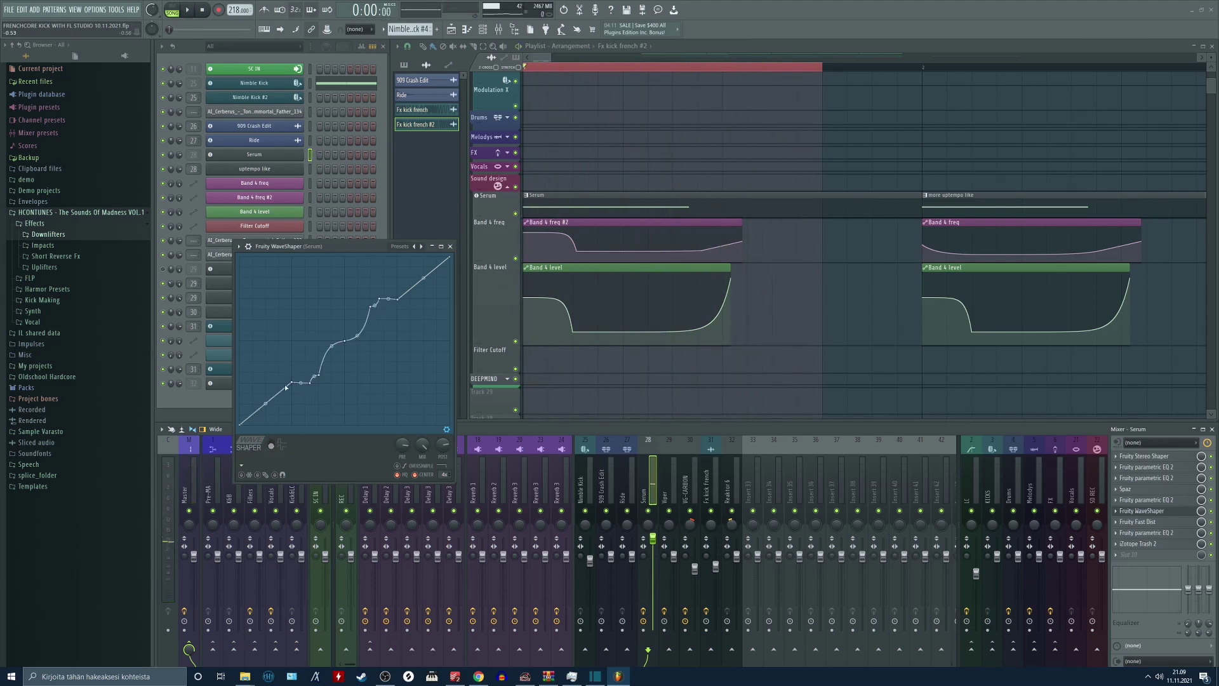
left_click(258, 447)
key("space")
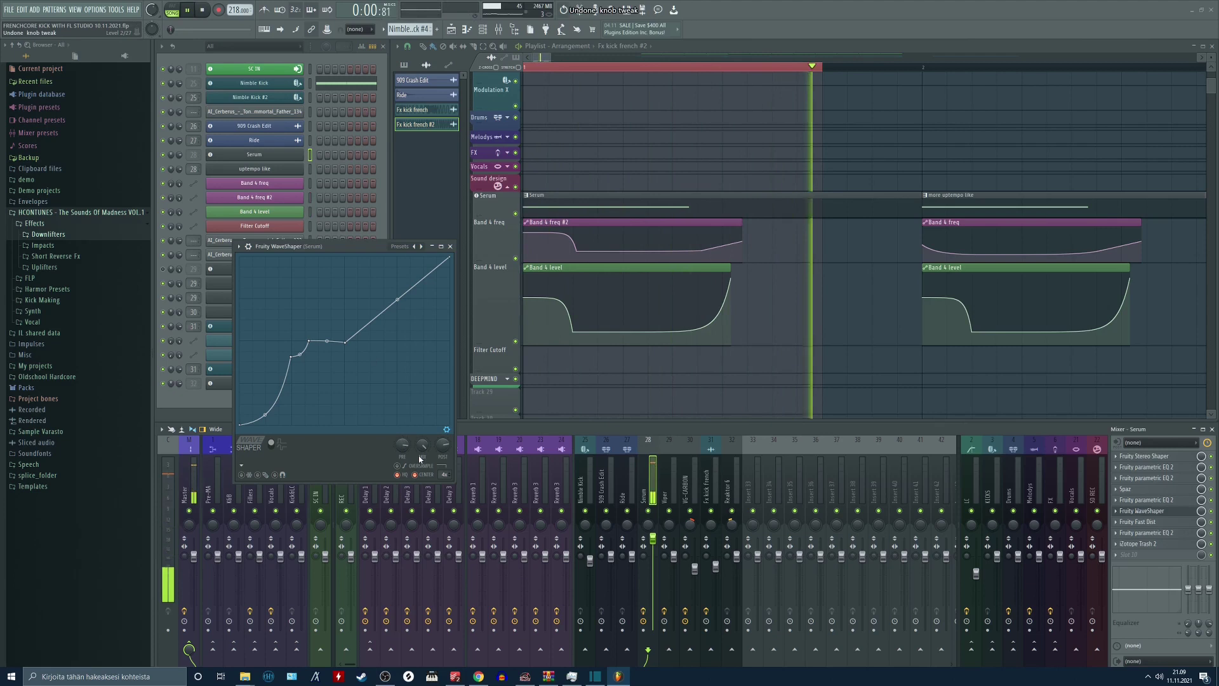
key("ctrl+z")
key("space")
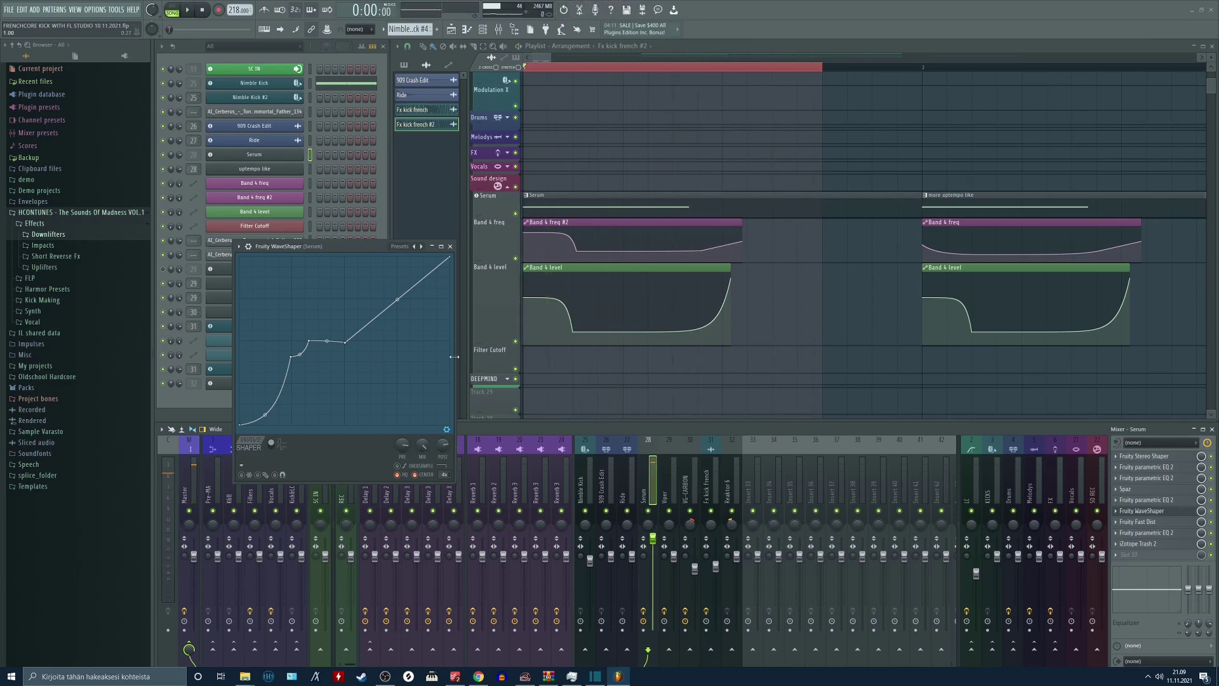
left_click(451, 247)
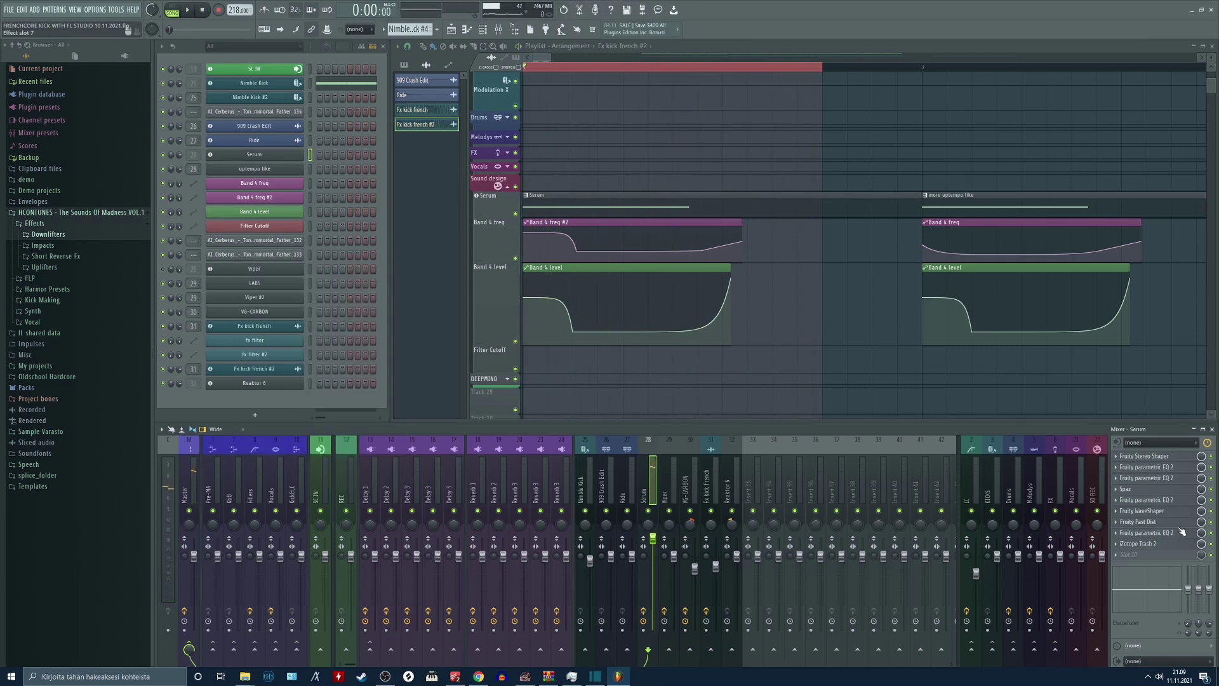
- Play the kick while toggling Fruity Fast Dist, and check the curve of the parametric EQ that follows it
left_click(1175, 522)
key("space")
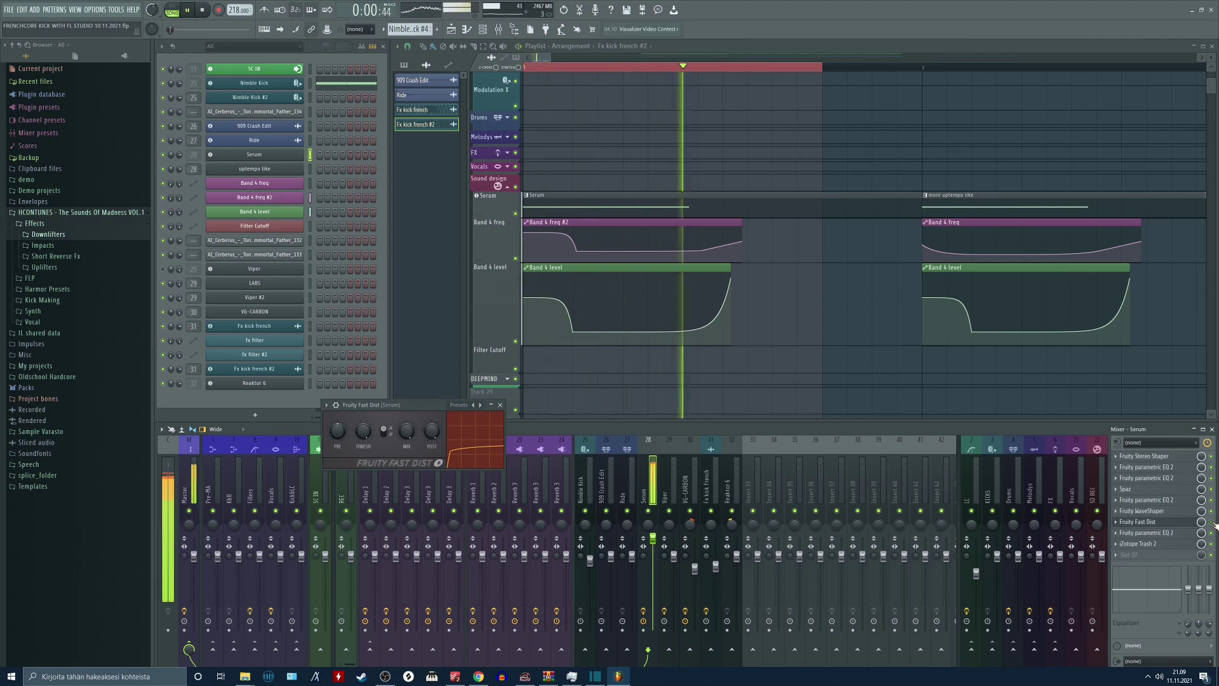
left_click(1211, 522)
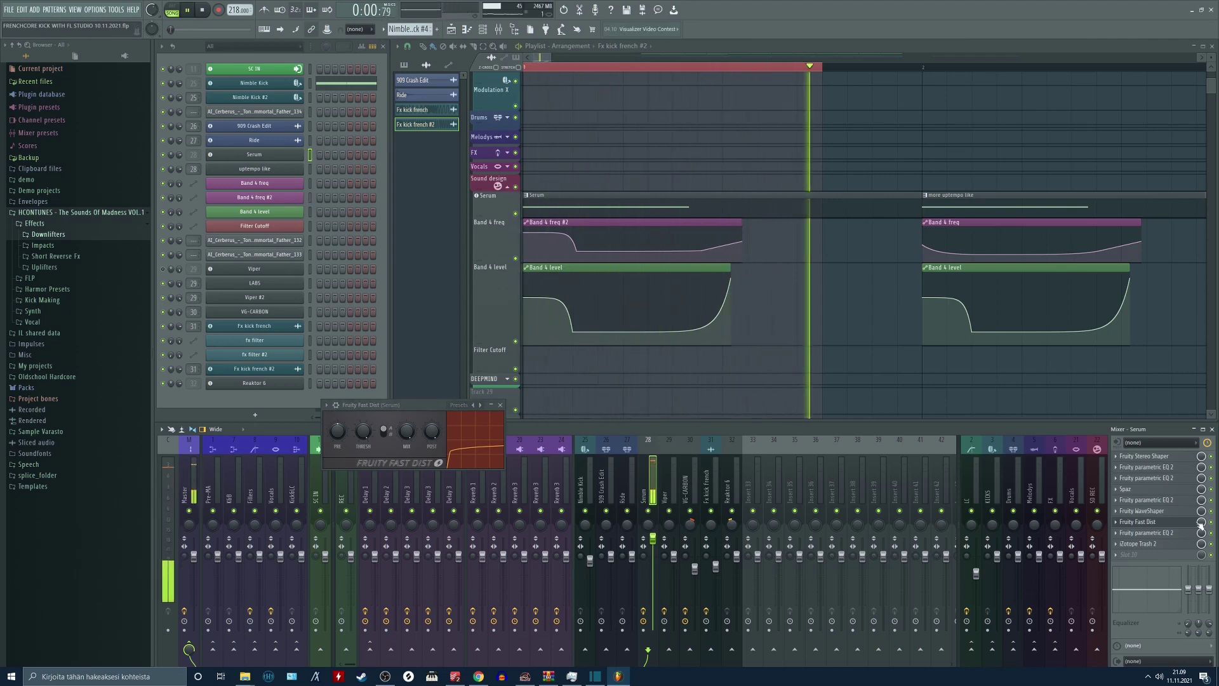
key("space")
left_click(1182, 522)
left_click(1166, 532)
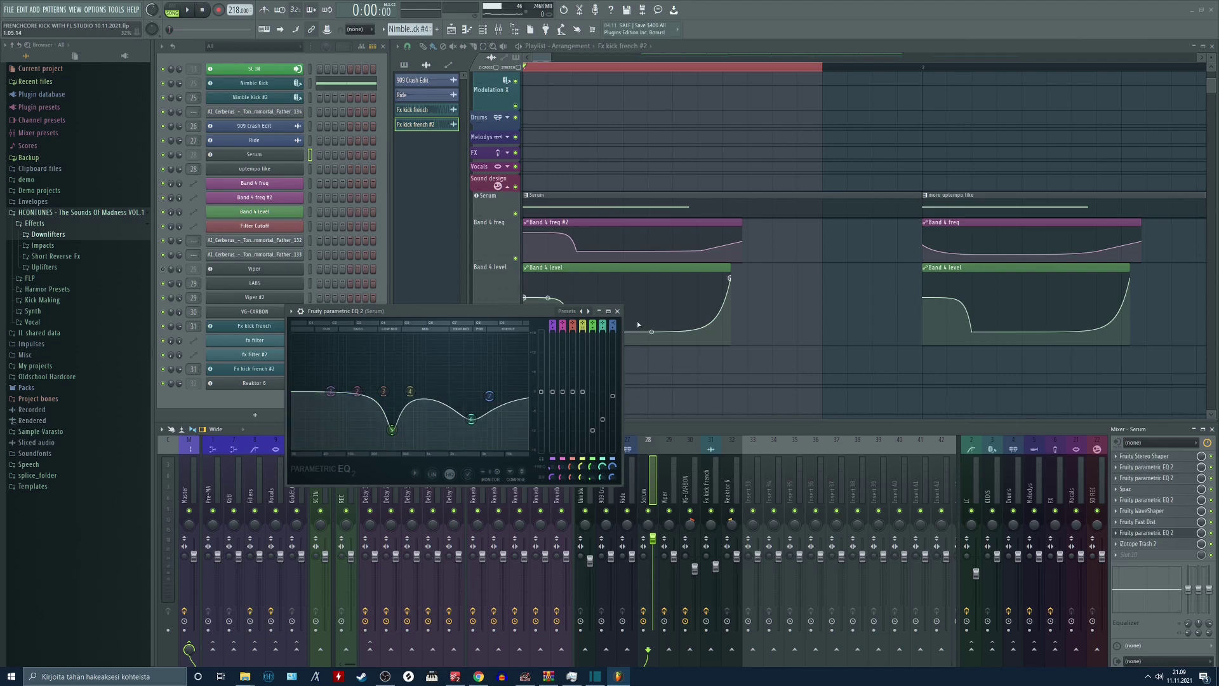
left_click(617, 311)
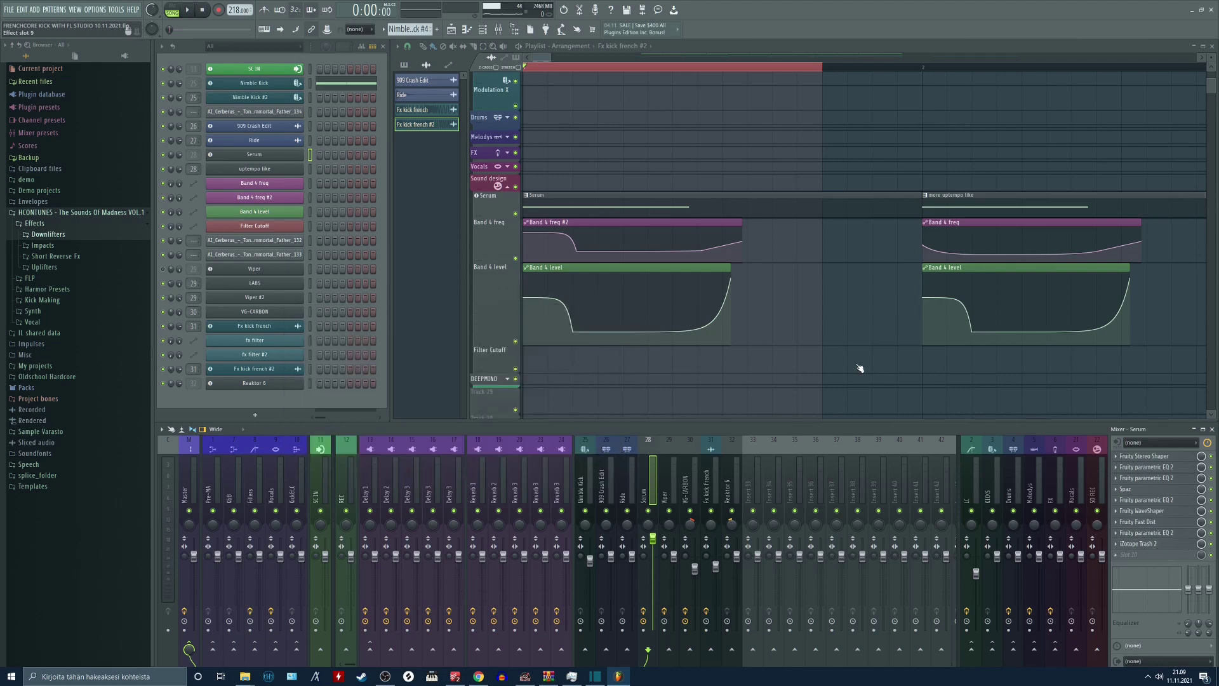
- Open iZotope Trash 2, play the kick through it, and view the distortion settings of its second frequency band
left_click(1155, 543)
key("space")
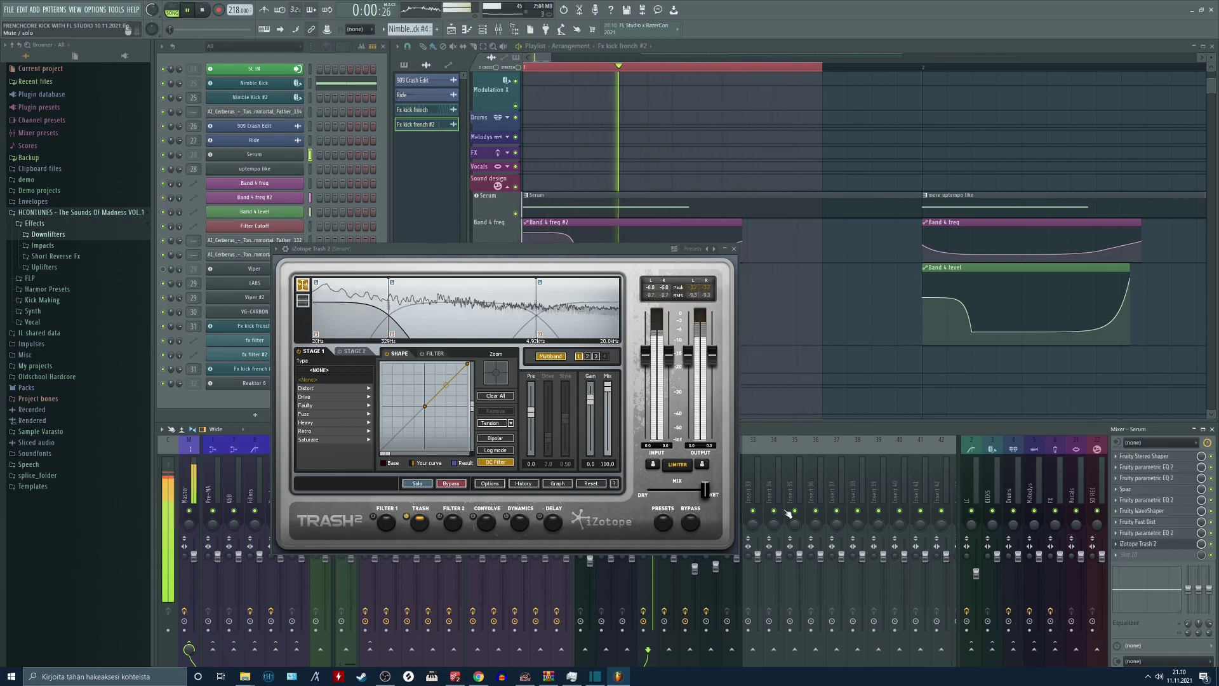
key("space")
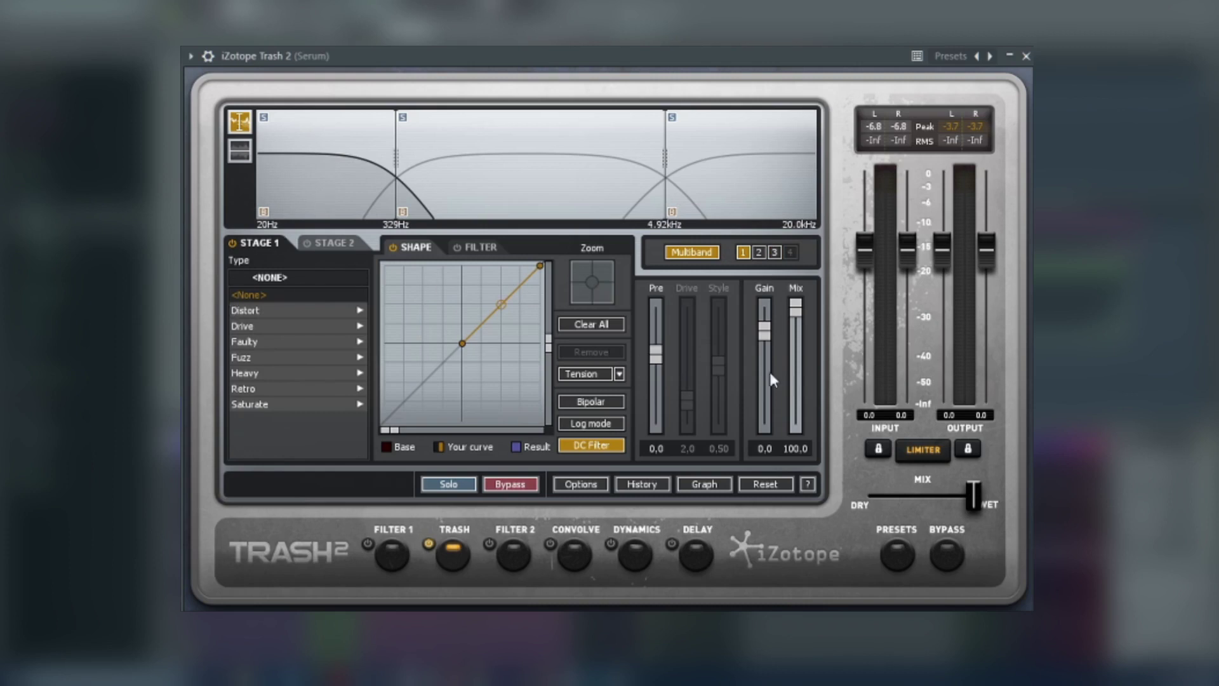
left_click(536, 182)
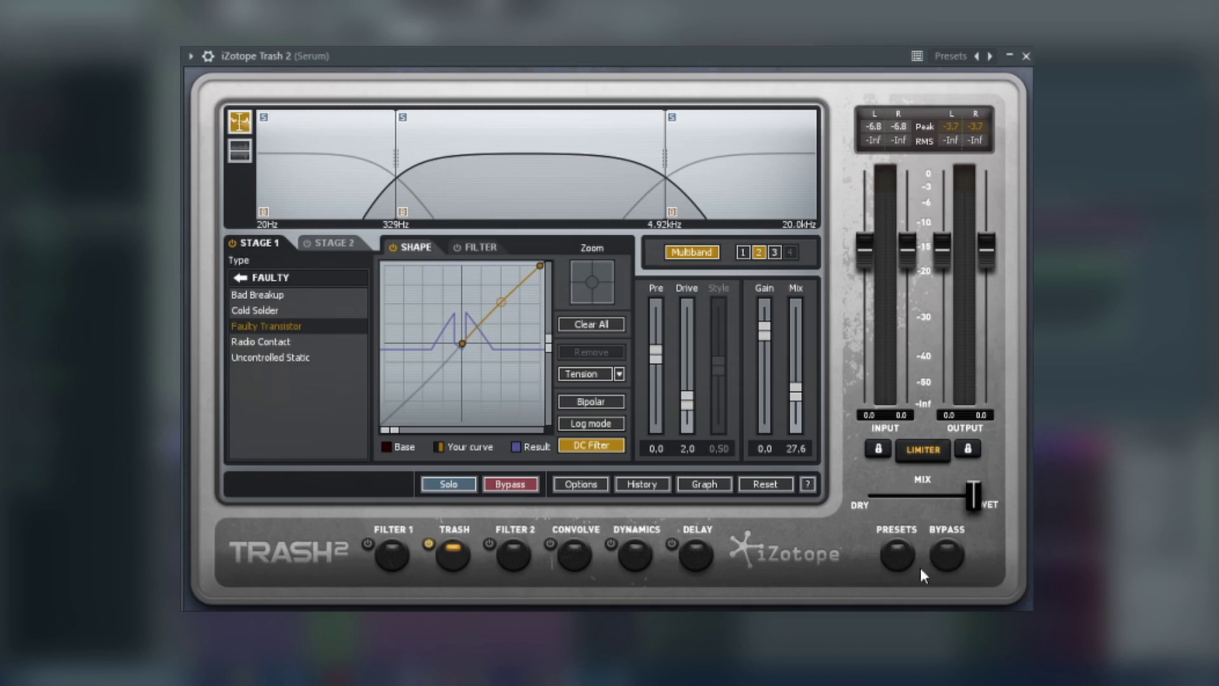
- Bypass and re-enable Trash 2 to compare the kick with and without its distortion
left_click(947, 557)
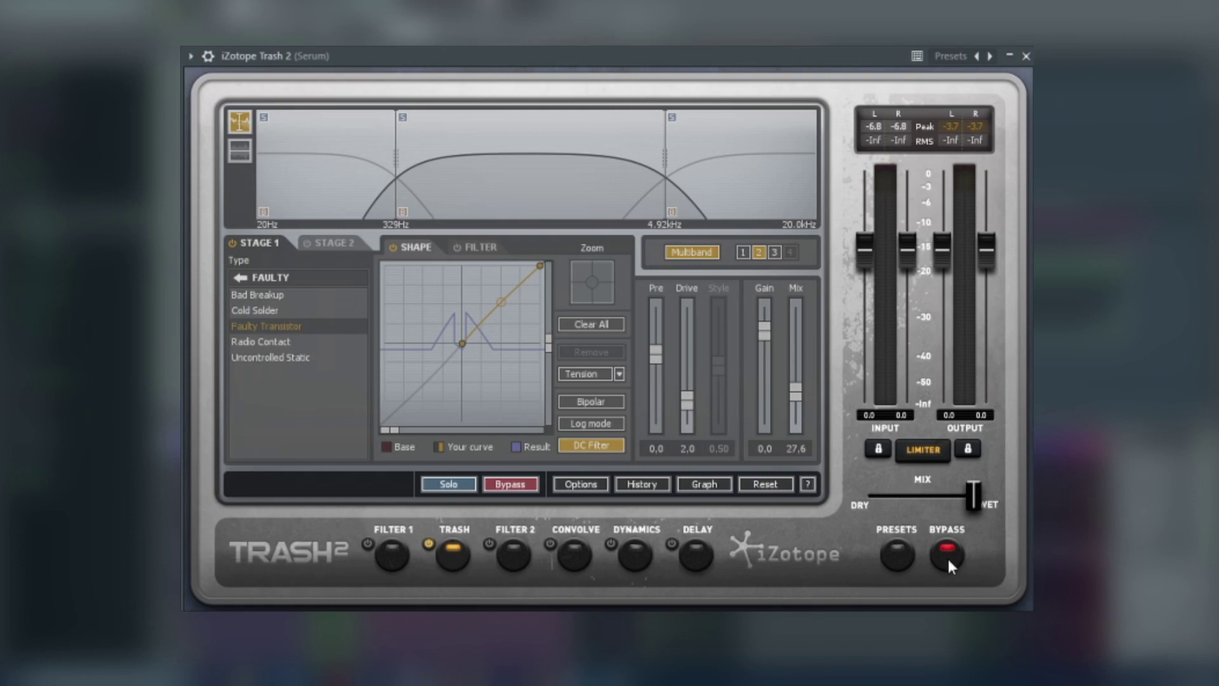
left_click(948, 558)
key("space")
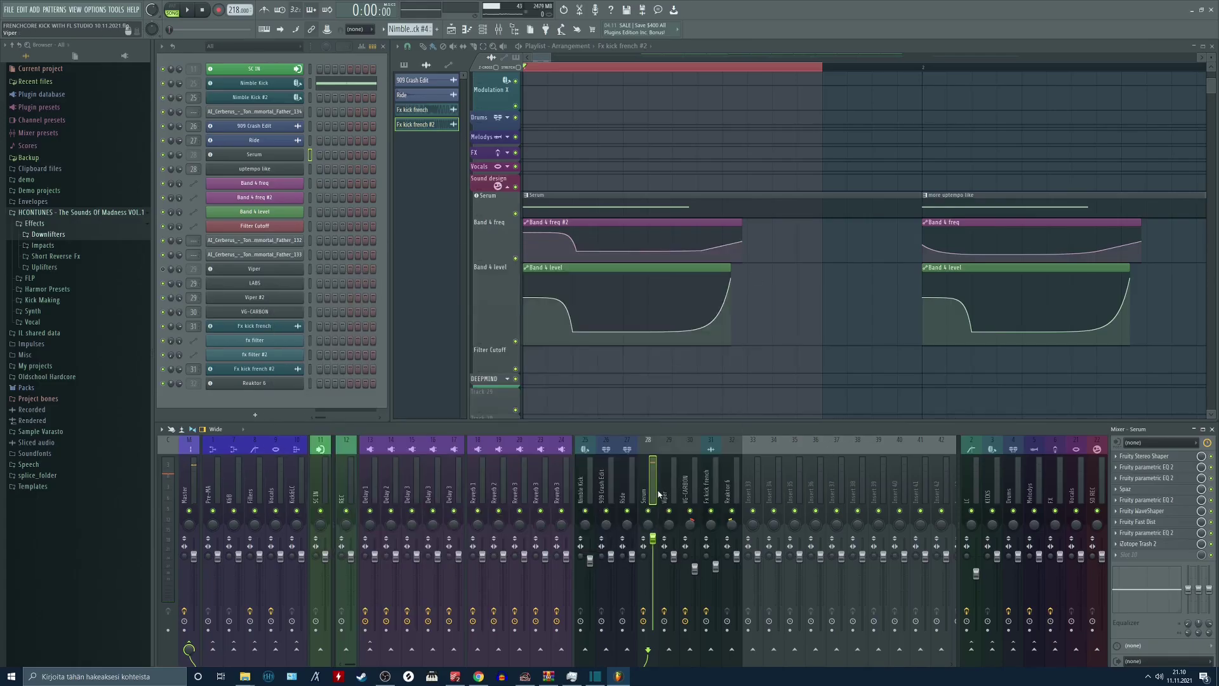
- Open the Nimble Kick channel's plugin and play the kick while toggling its Kick FX peak filter
scroll(711, 161, "down", 3)
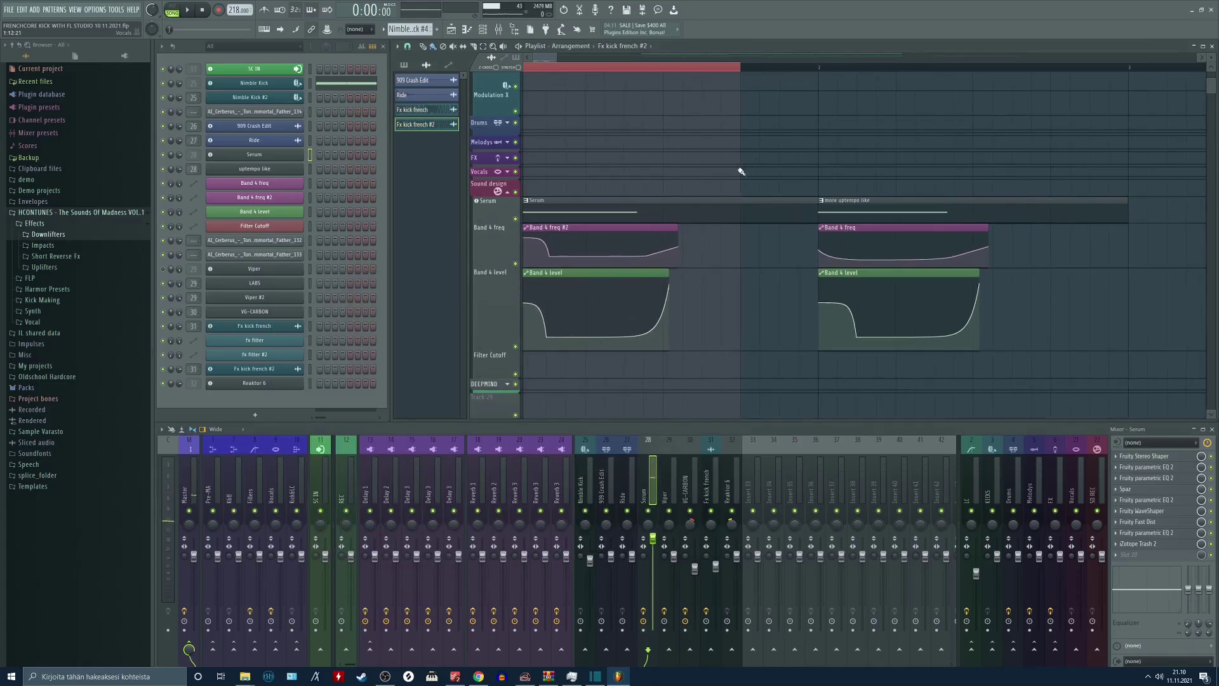
left_click(274, 83)
left_click_drag(241, 346, 634, 192)
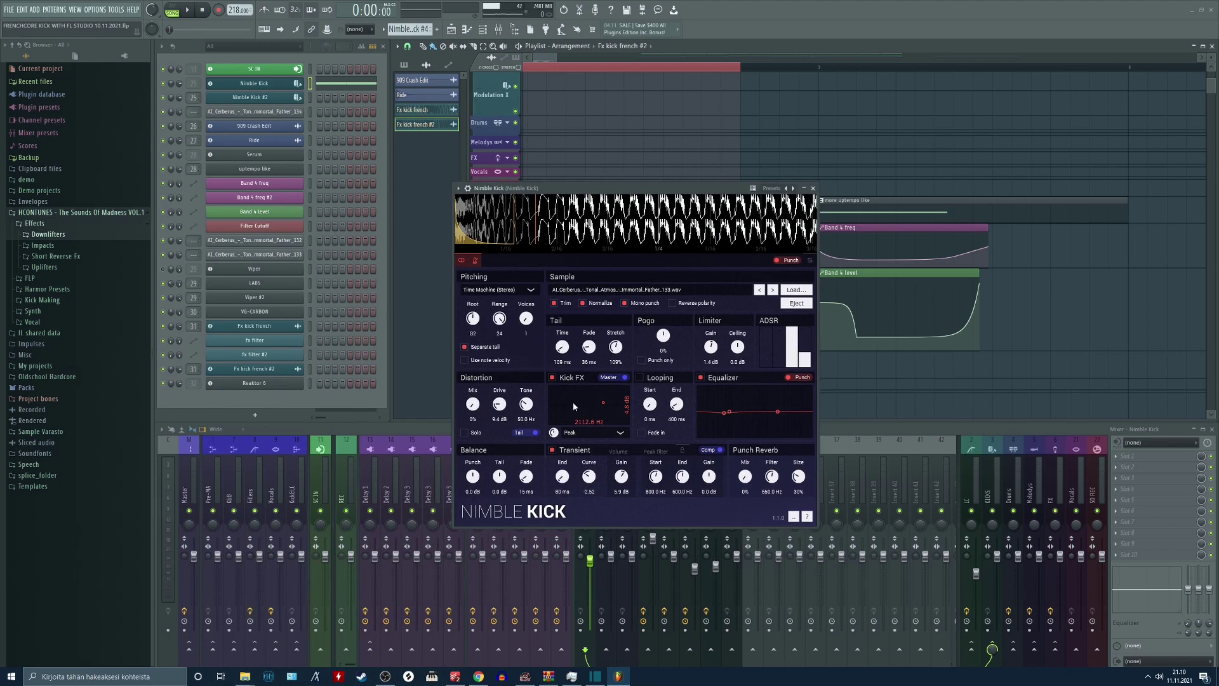
key("space")
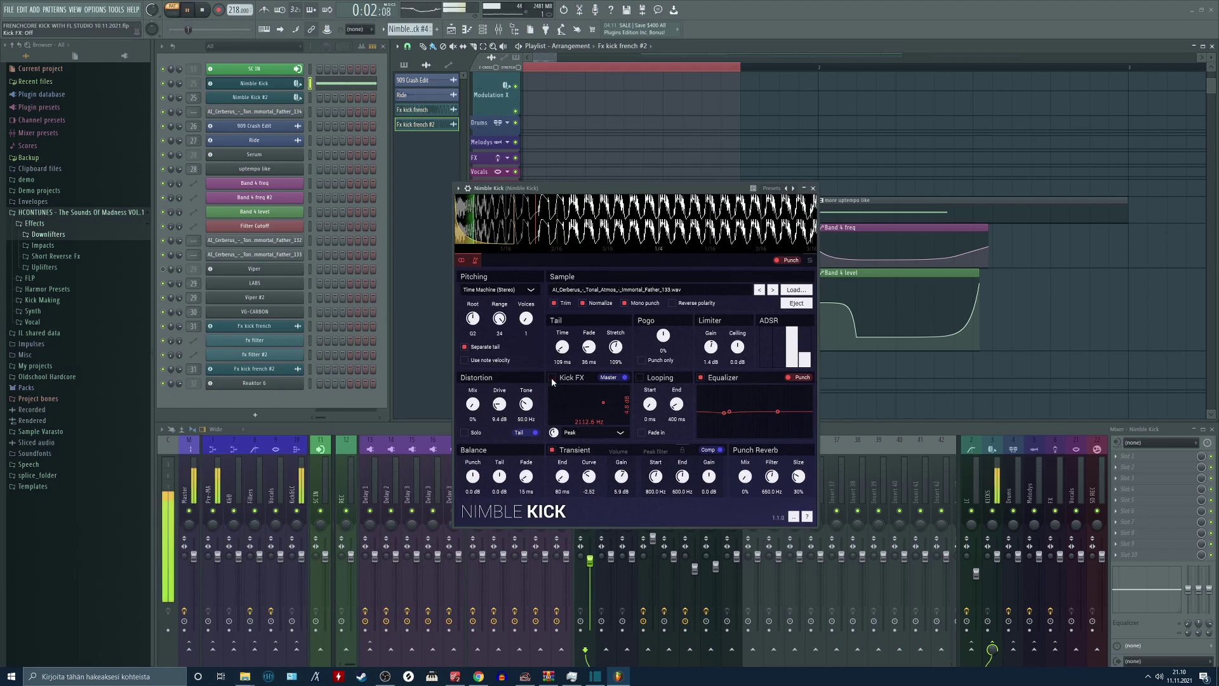
left_click(552, 377)
left_click(551, 377)
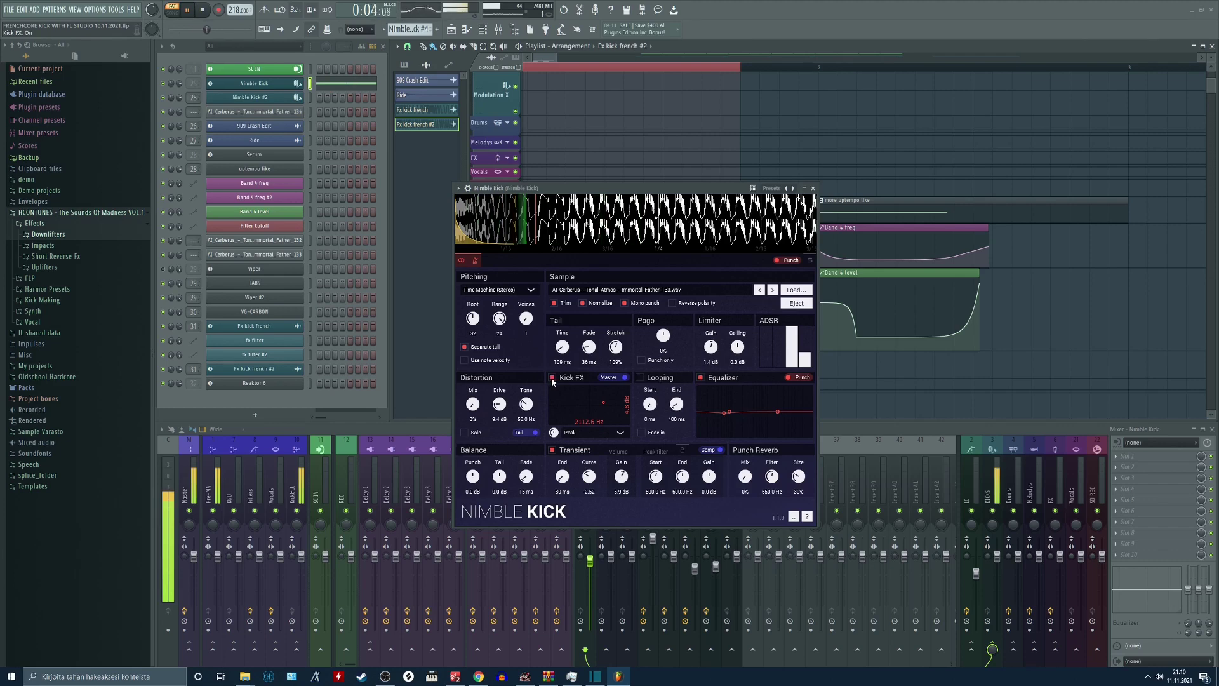
mouse_move(593, 192)
left_mouse_down()
mouse_move(572, 203)
mouse_move(586, 185)
left_mouse_up()
key("space")
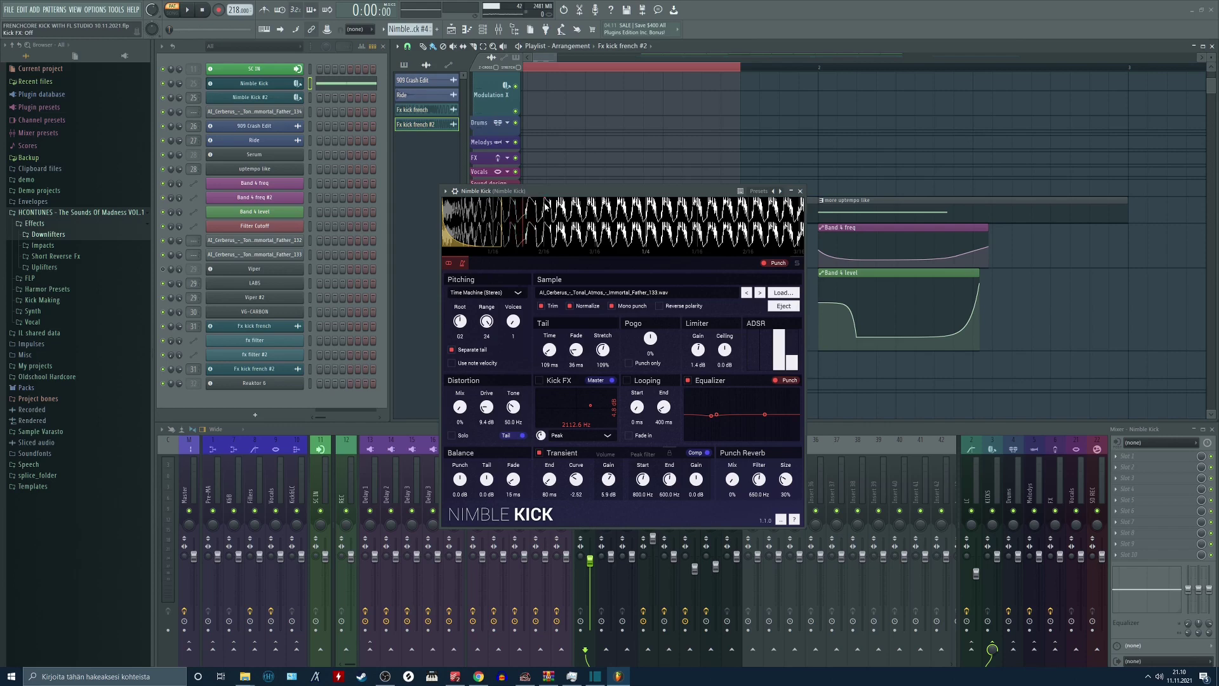
- Play the kick again, switch Kick FX back on to compare the sound, and view the equalizer's tail curve
left_click_drag(556, 191, 545, 212)
key("space")
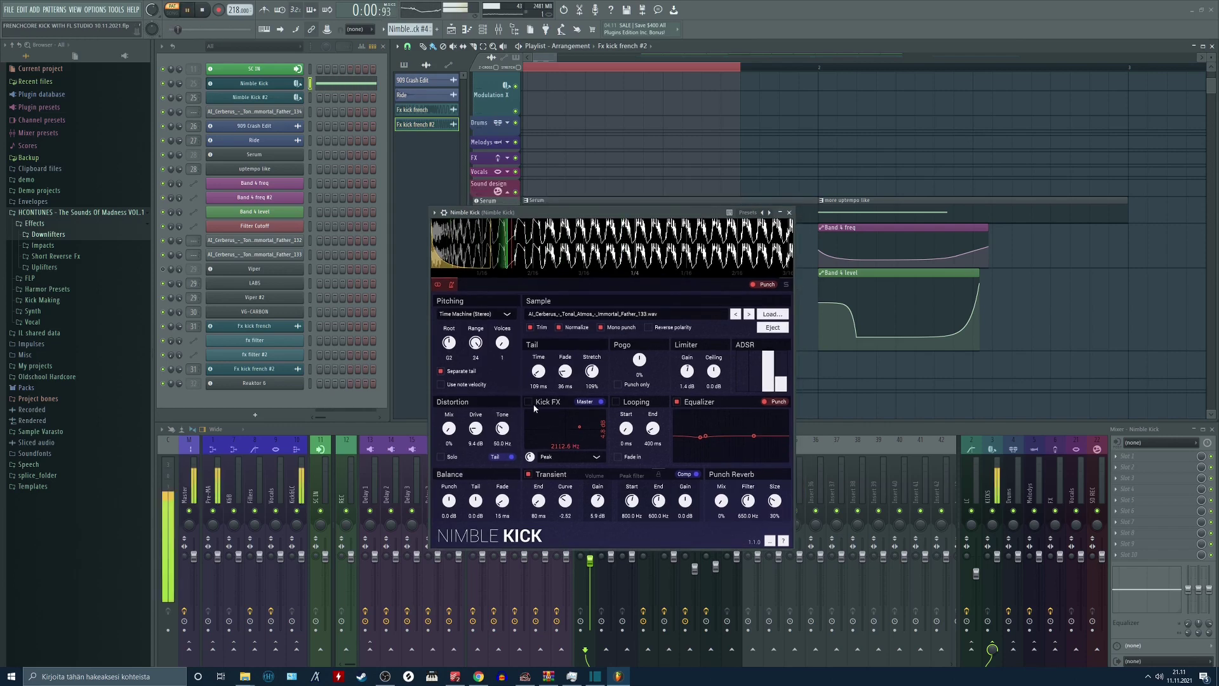
left_click(528, 403)
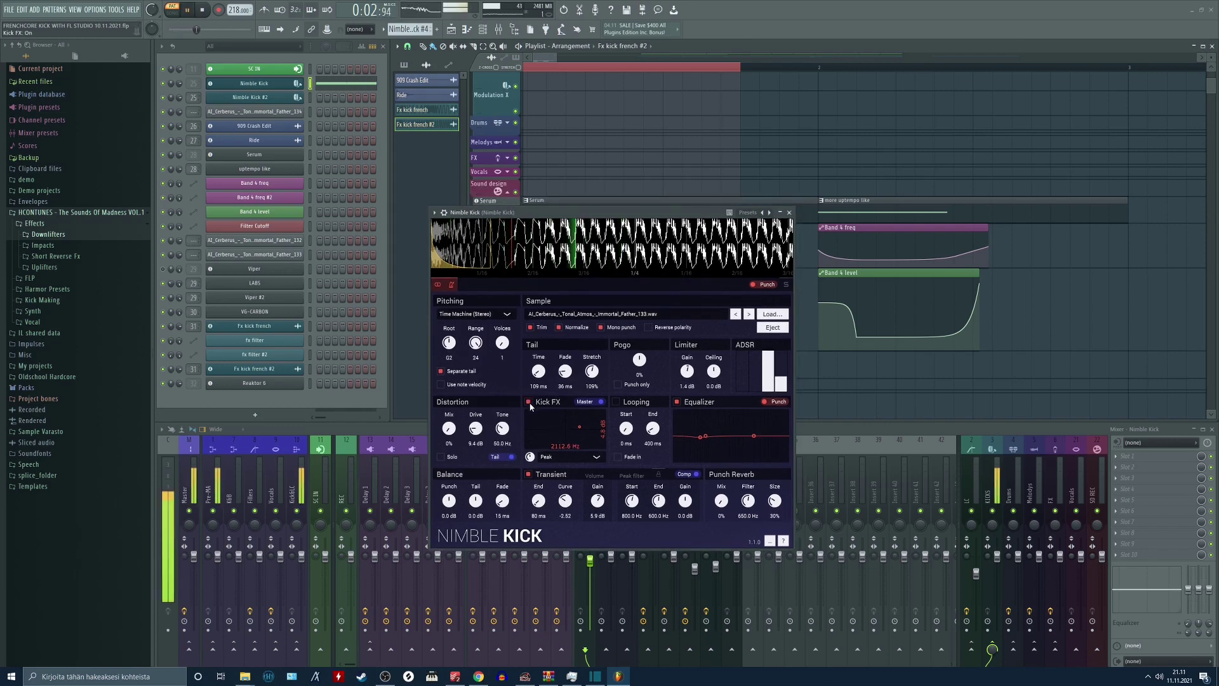
left_click_drag(569, 215, 572, 221)
key("space")
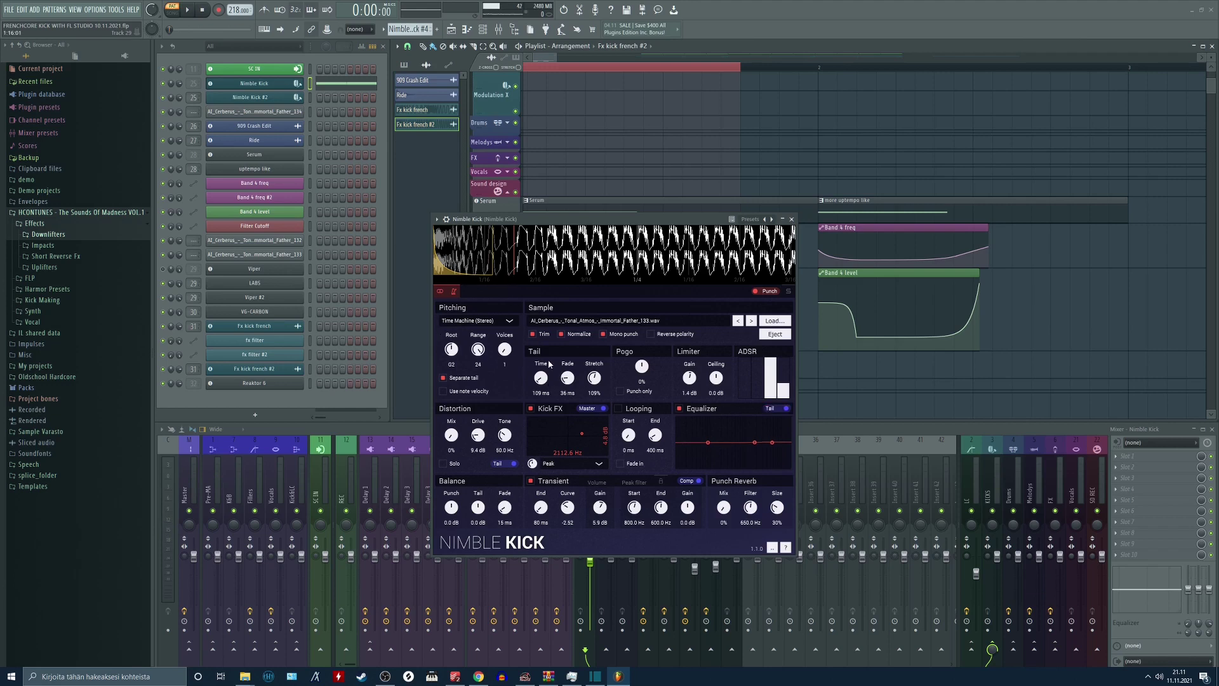
- Clear the Nimble Kick window away from the sound design clips in the playlist and close it
left_click_drag(554, 219, 536, 250)
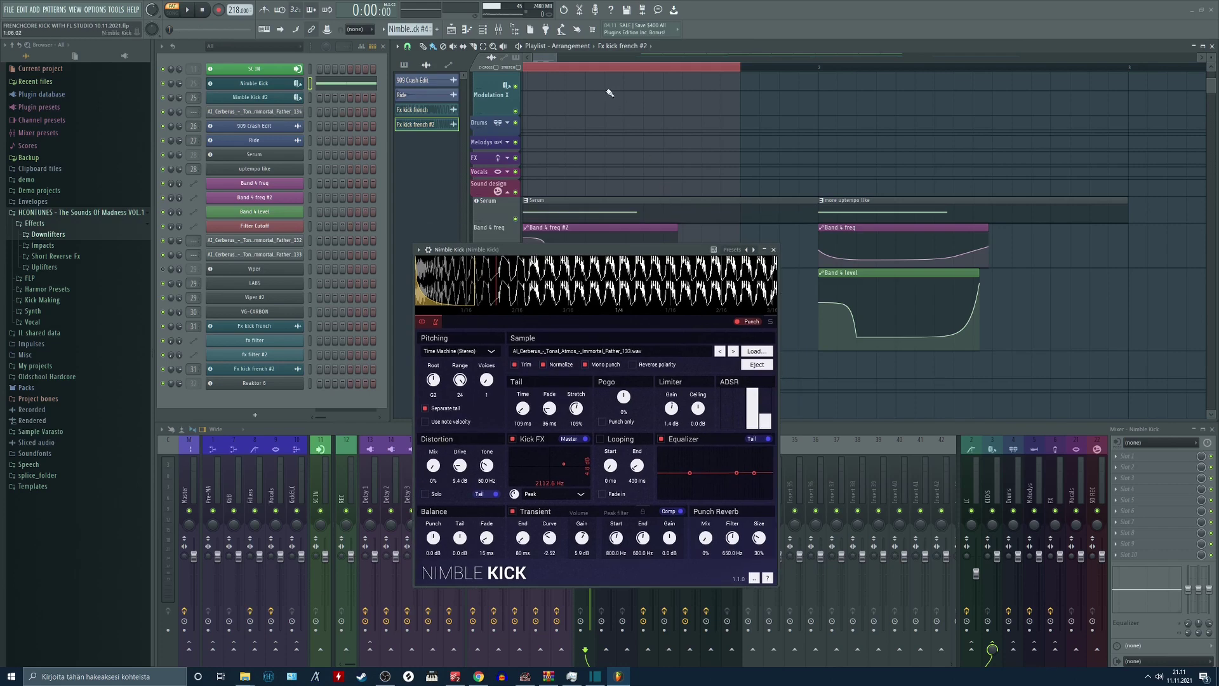
scroll(596, 67, "down", 5)
left_click_drag(577, 252, 827, 82)
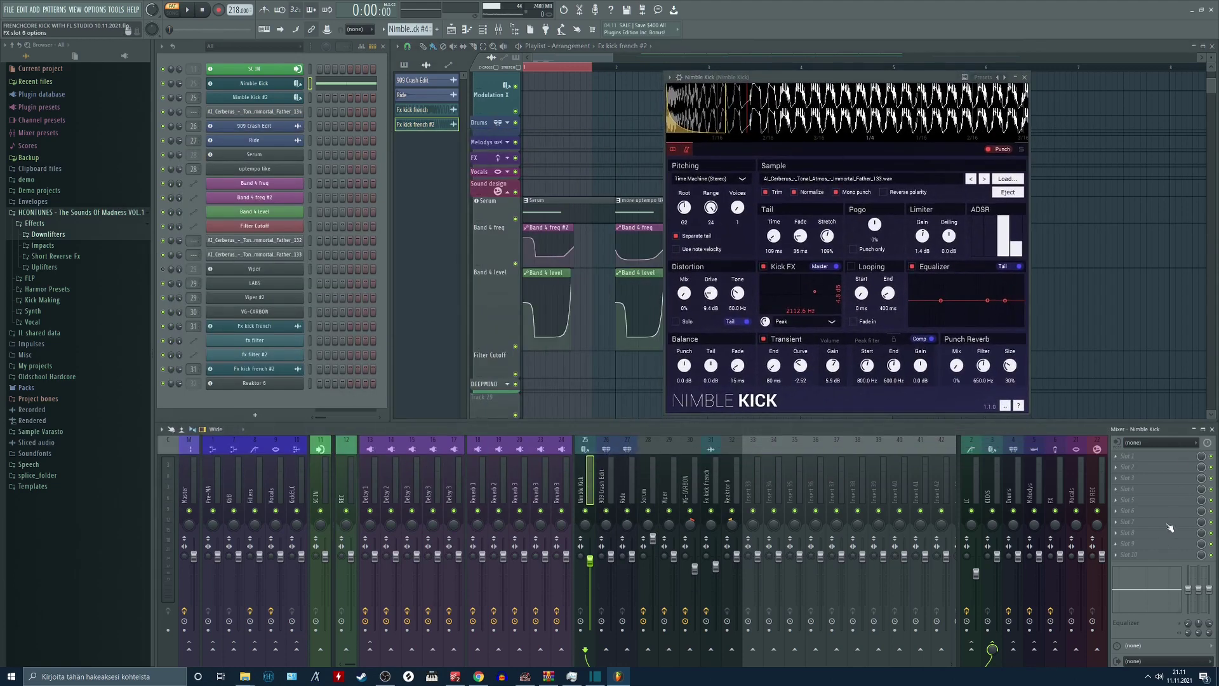
left_click(1024, 75)
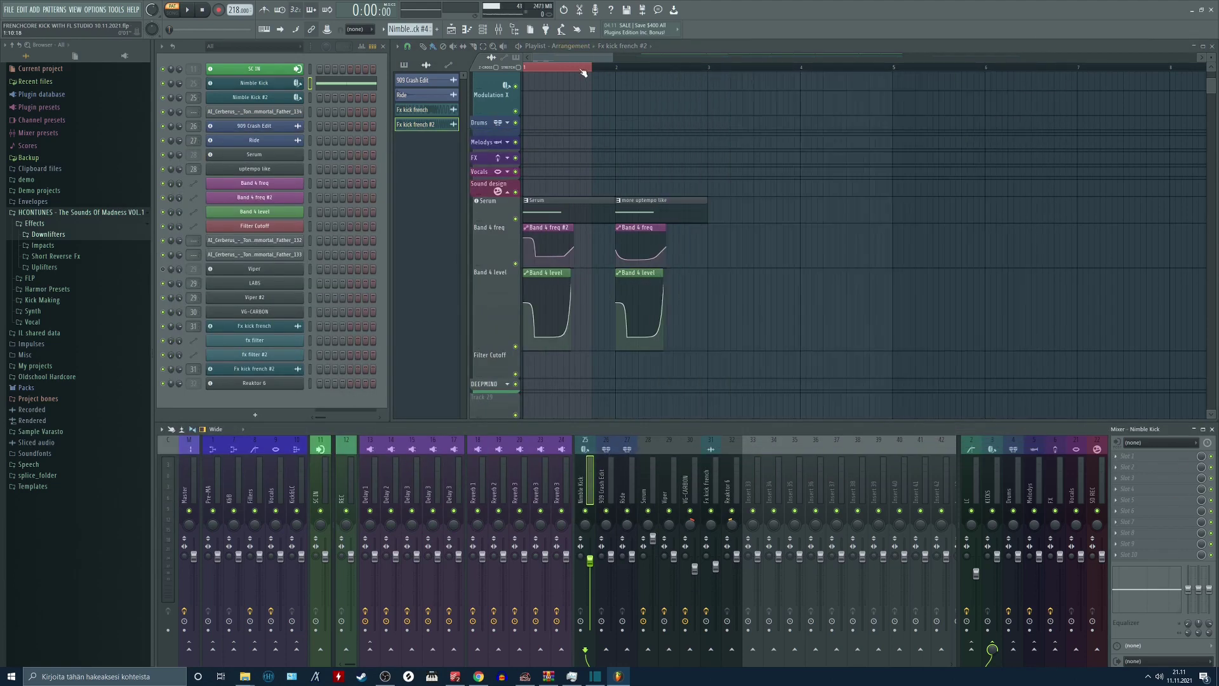